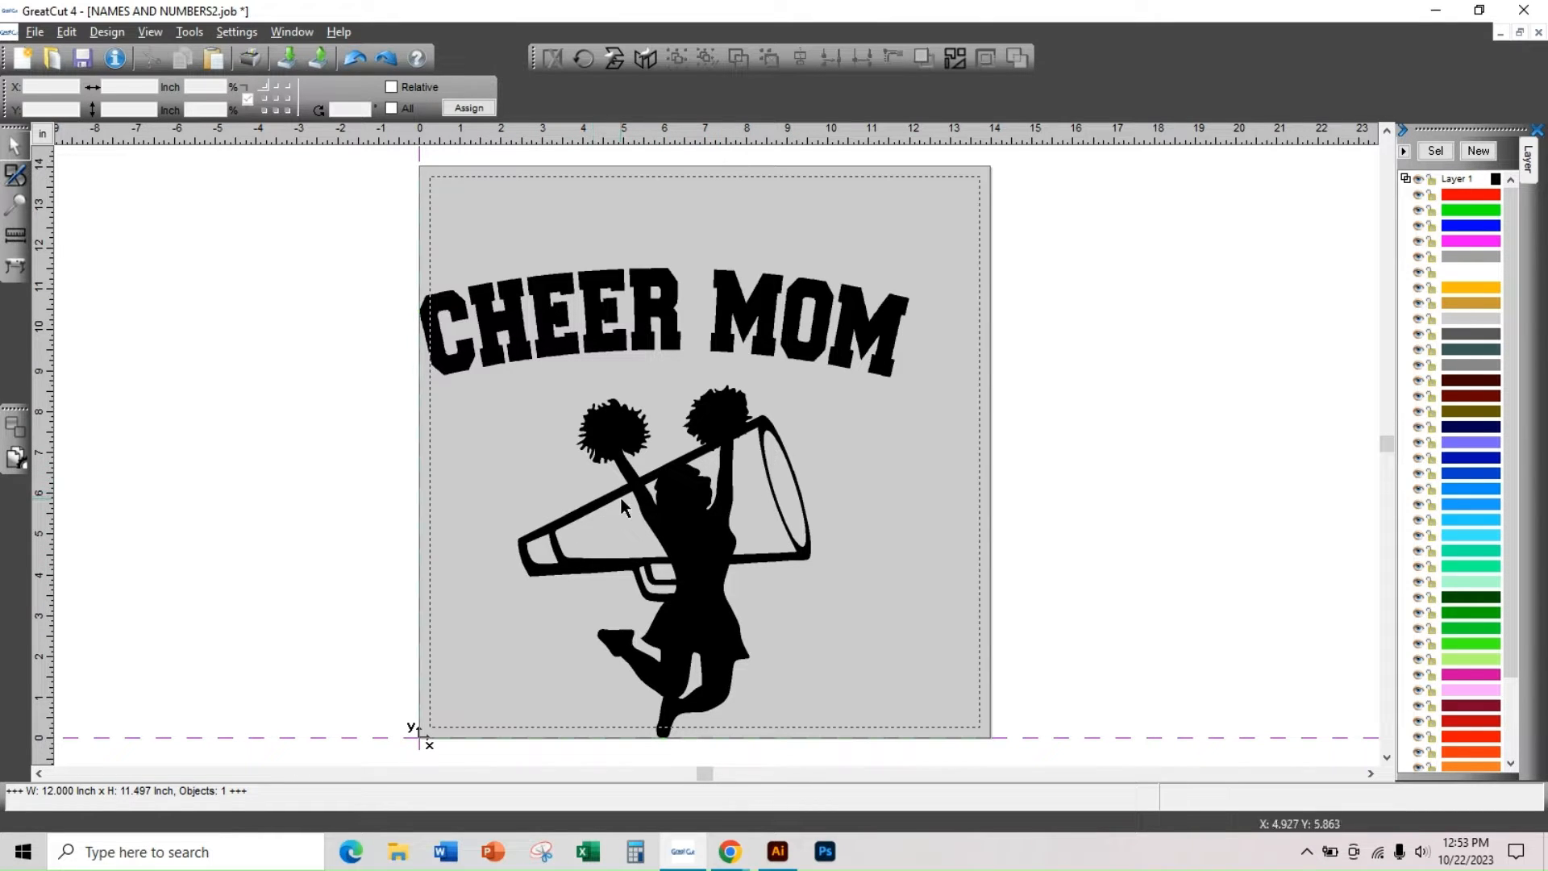
Preview the cut output of the CHEER MOM design, examine the overlapping cheerleader and megaphone outlines, and close the preview
{"action": "left_click", "coordinate": [35, 32]}
{"action": "left_click", "coordinate": [72, 240]}
{"action": "left_click", "coordinate": [502, 723]}
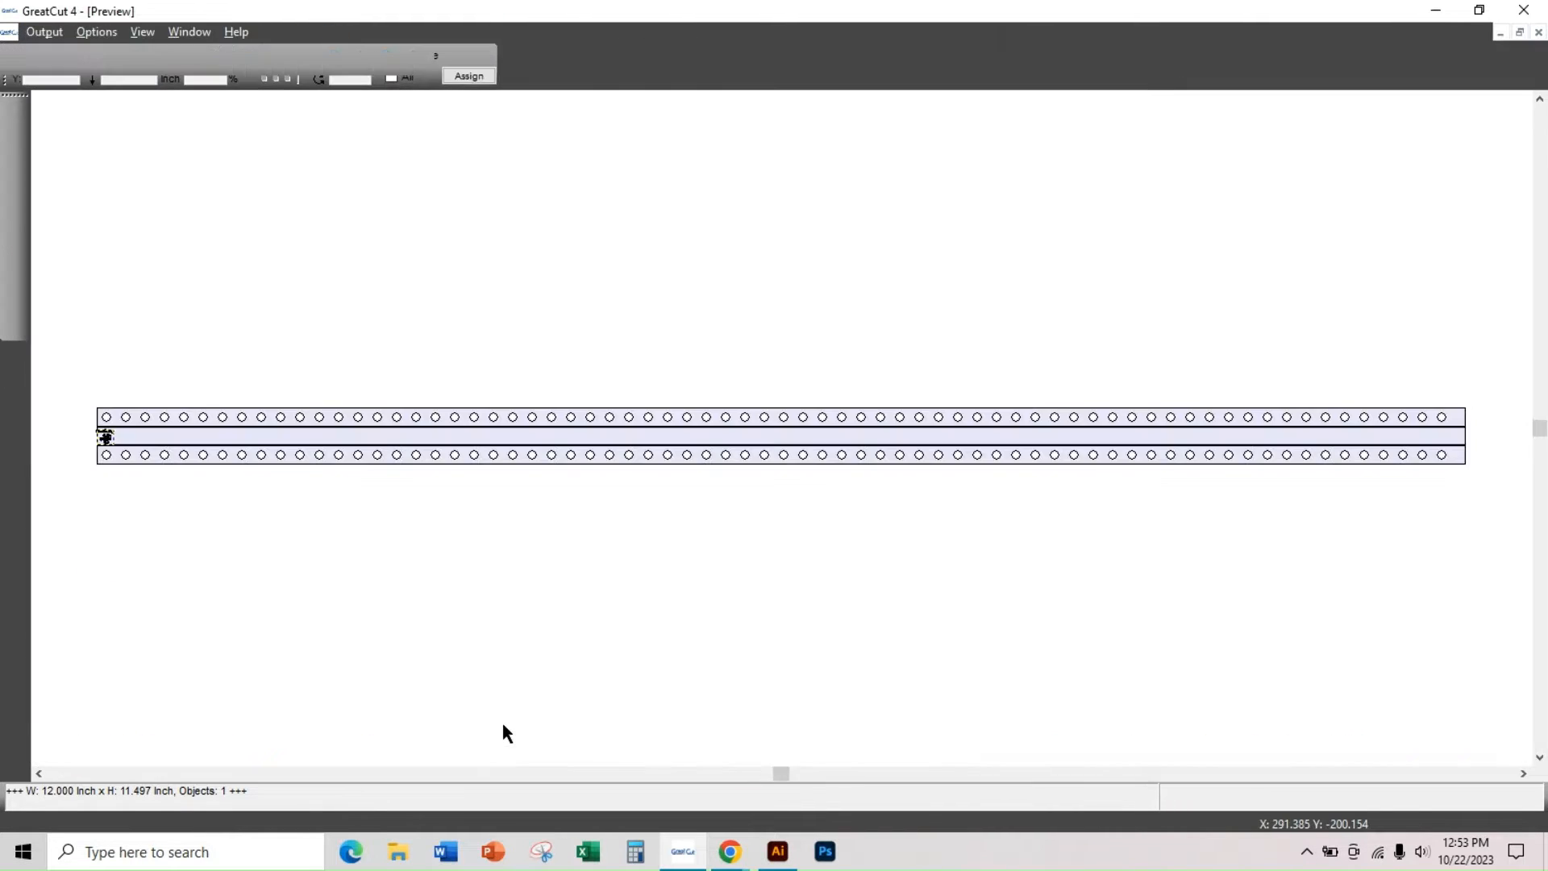
{"action": "scroll", "coordinate": [333, 562], "scroll_direction": "up", "scroll_amount": 5}
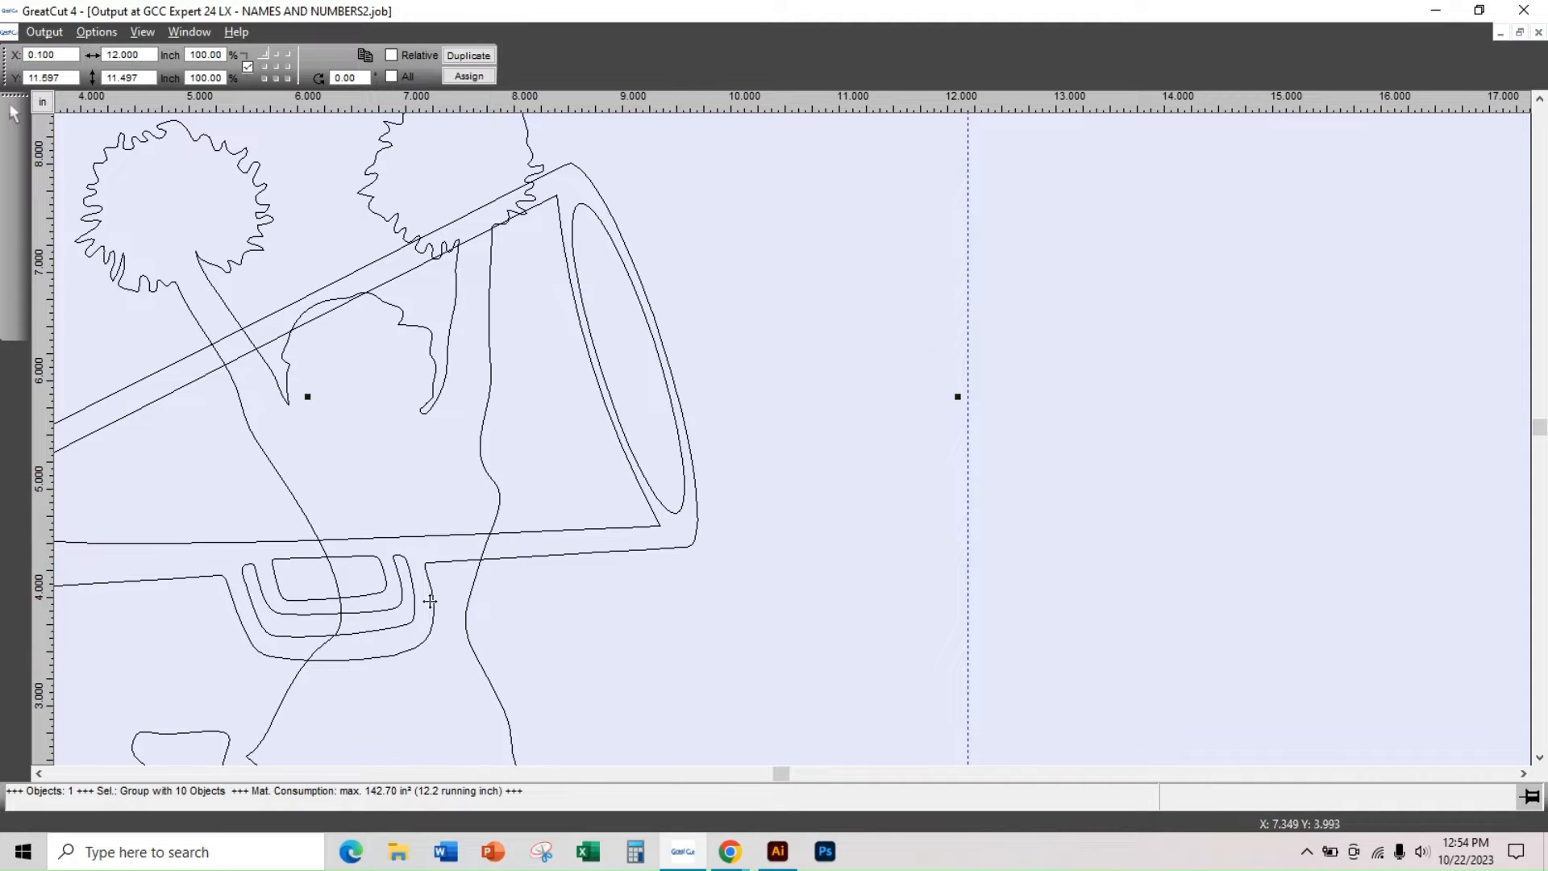
{"action": "left_click", "coordinate": [1540, 33]}
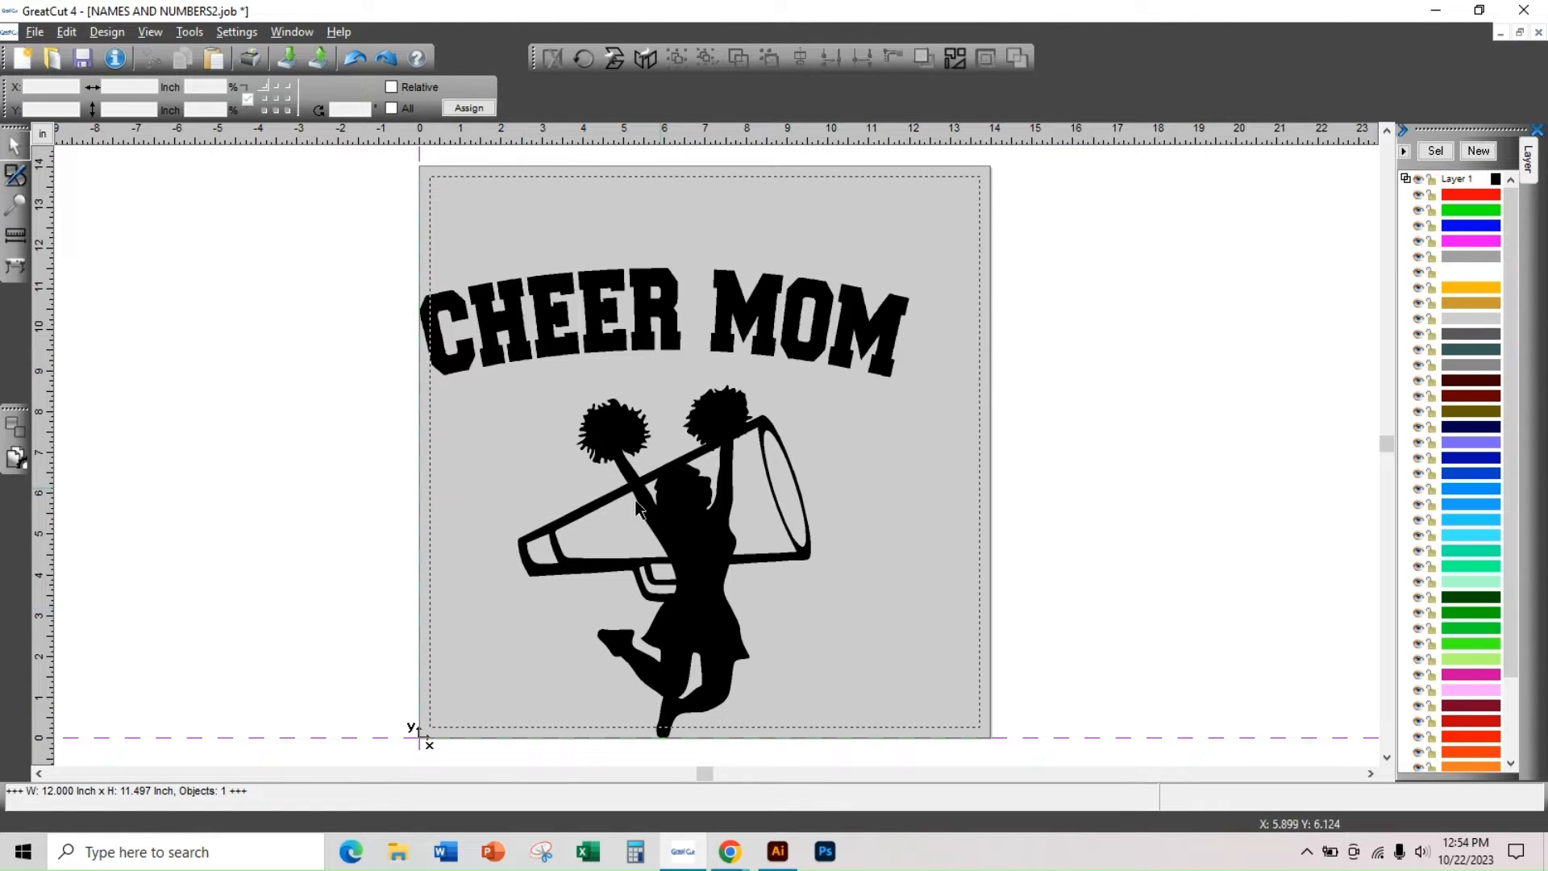
Weld the grouped CHEER MOM lettering and cheerleader artwork using the Automatically option
{"action": "left_click", "coordinate": [715, 532]}
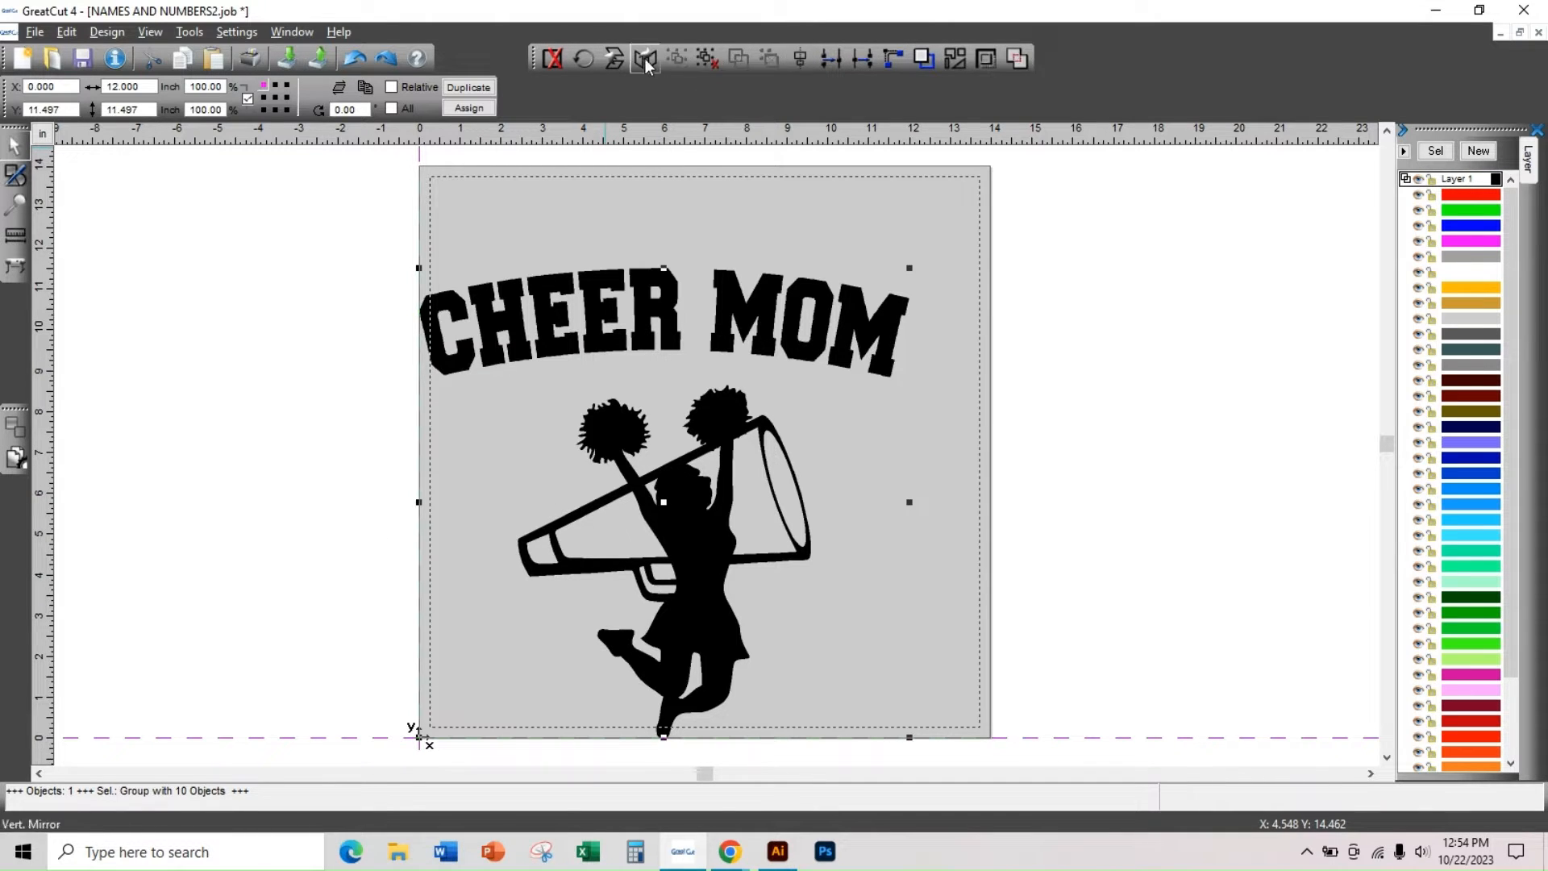
{"action": "left_click", "coordinate": [1019, 58]}
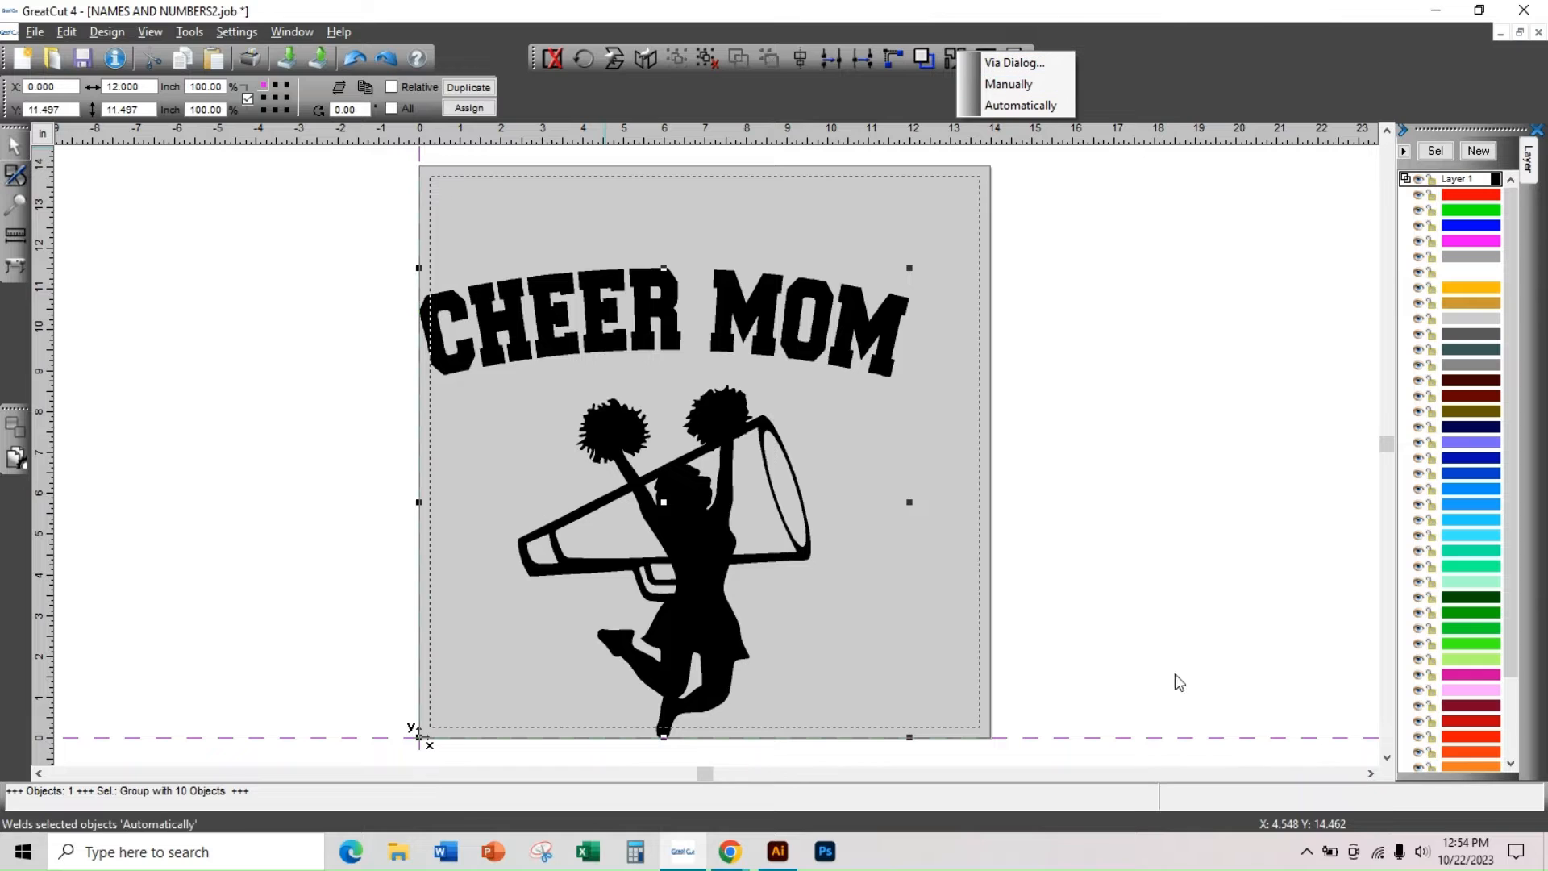
{"action": "left_click", "coordinate": [1020, 106]}
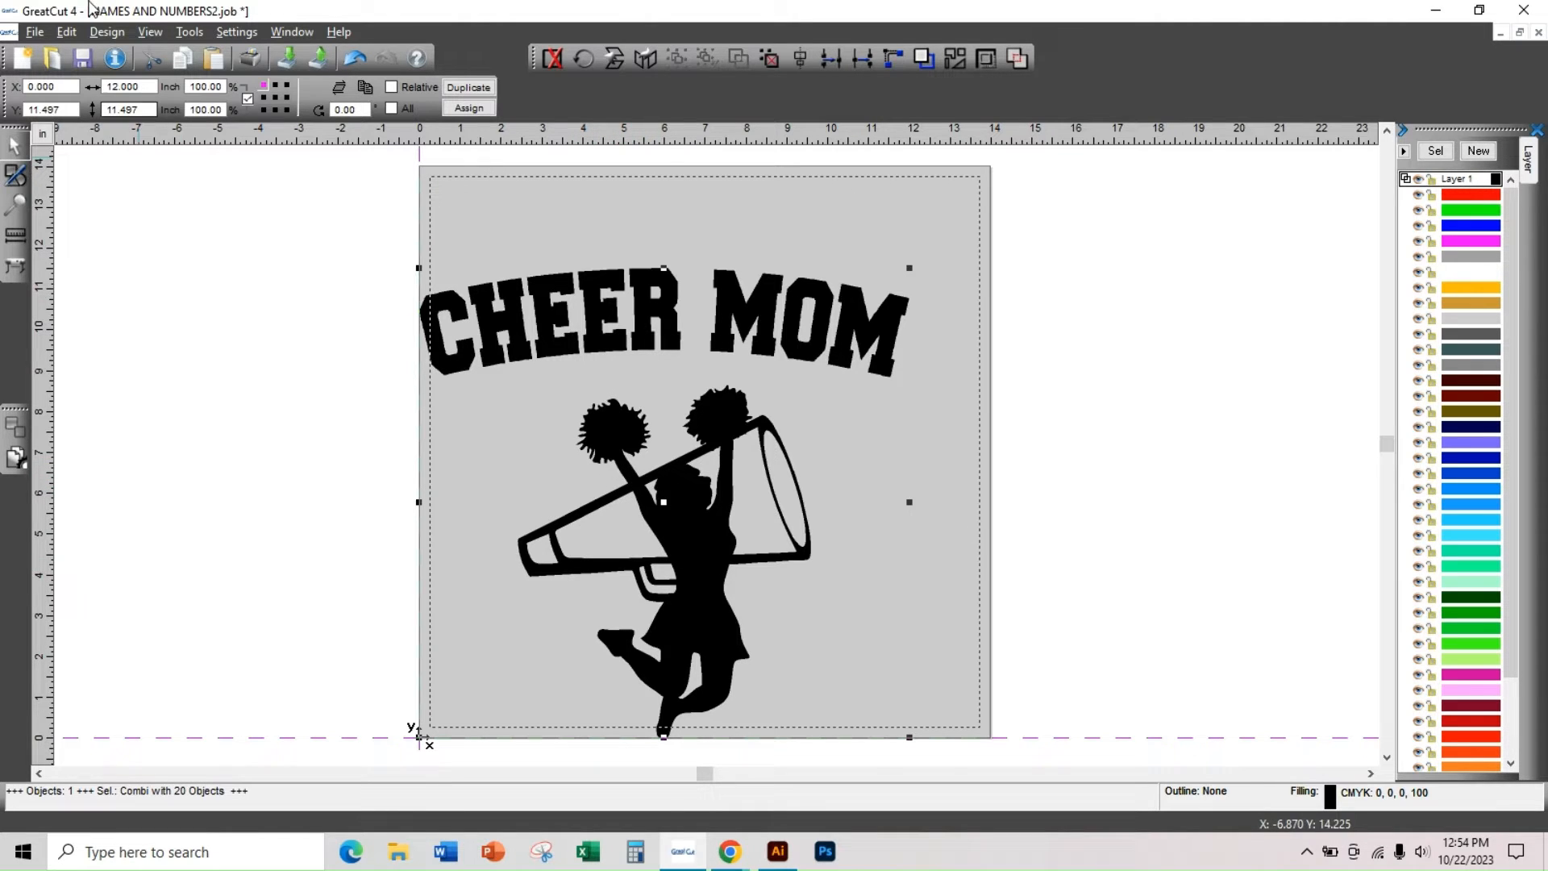
Preview the cut output of the welded CHEER MOM design, inspect the cheerleader and megaphone contours, and close the preview
{"action": "left_click", "coordinate": [35, 33]}
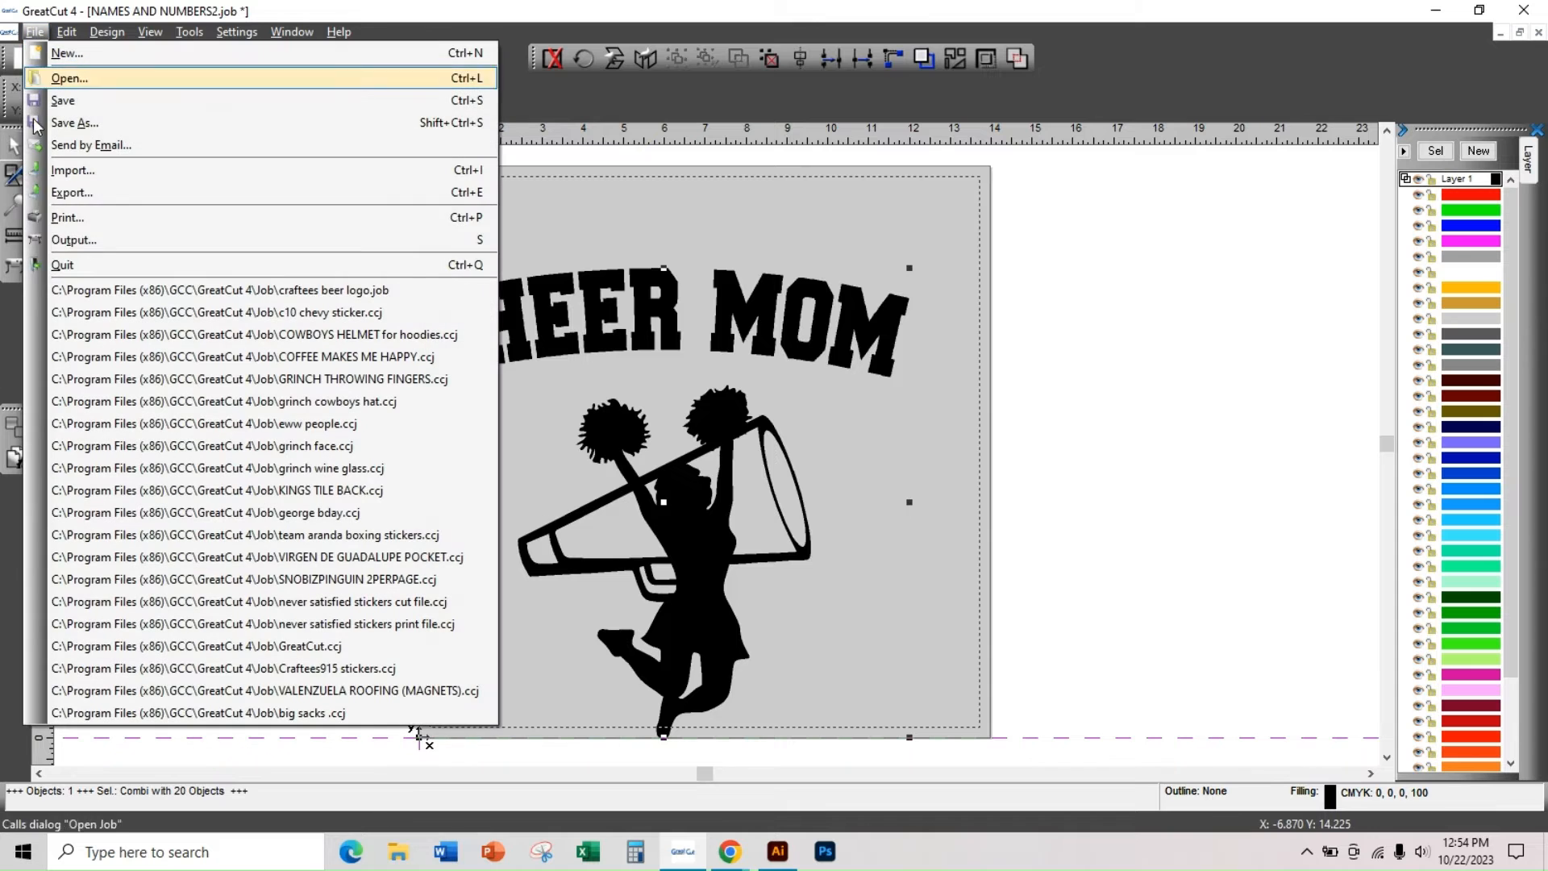
{"action": "left_click", "coordinate": [72, 240]}
{"action": "left_click", "coordinate": [521, 721]}
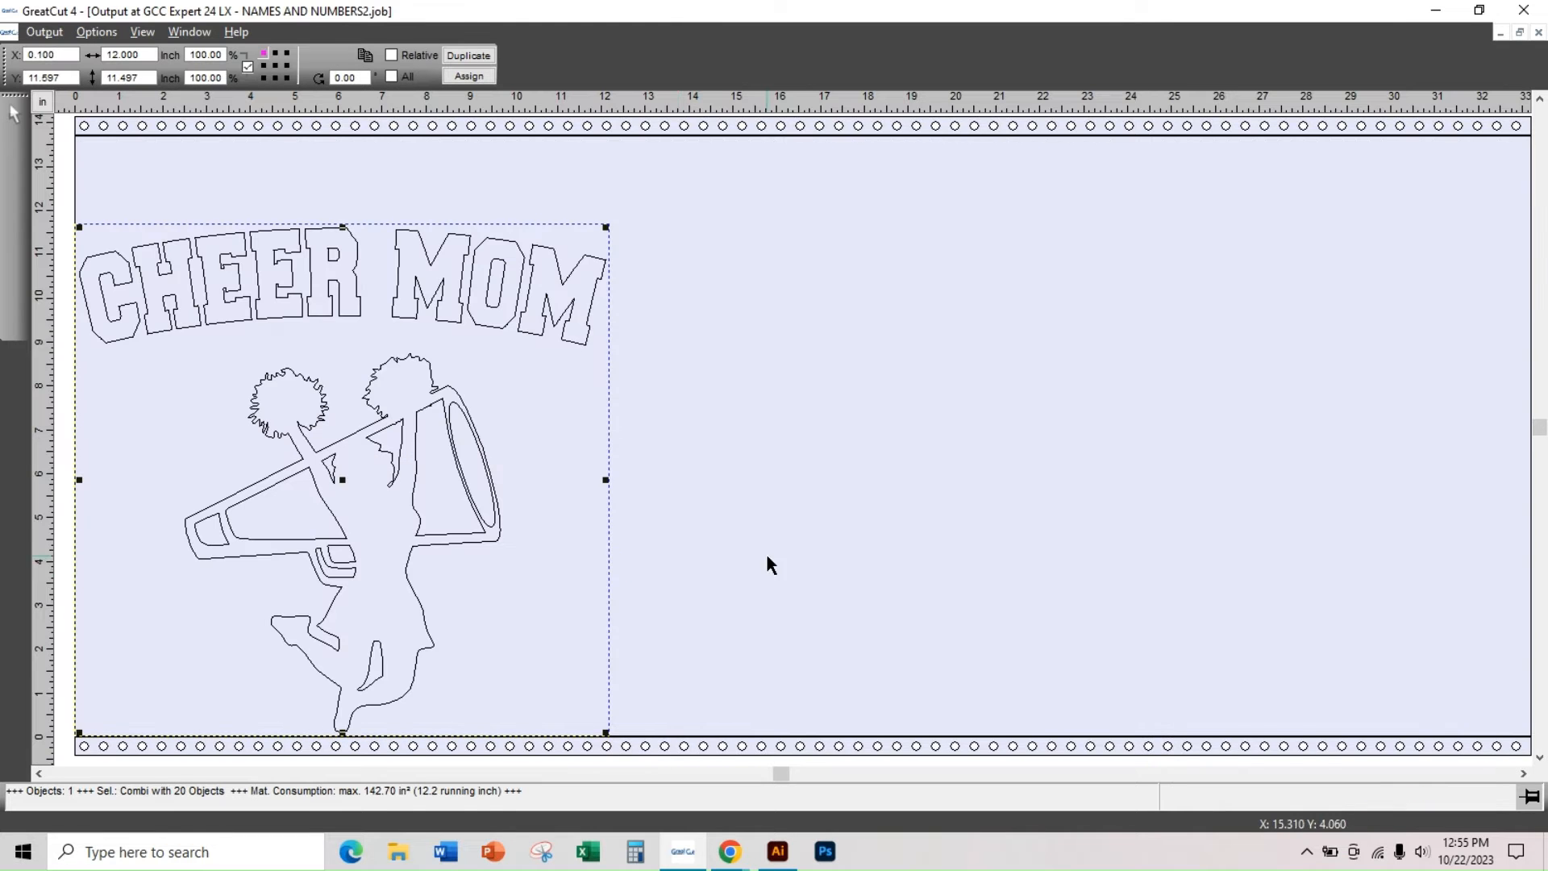
{"action": "scroll", "coordinate": [312, 493], "scroll_direction": "up", "scroll_amount": 6}
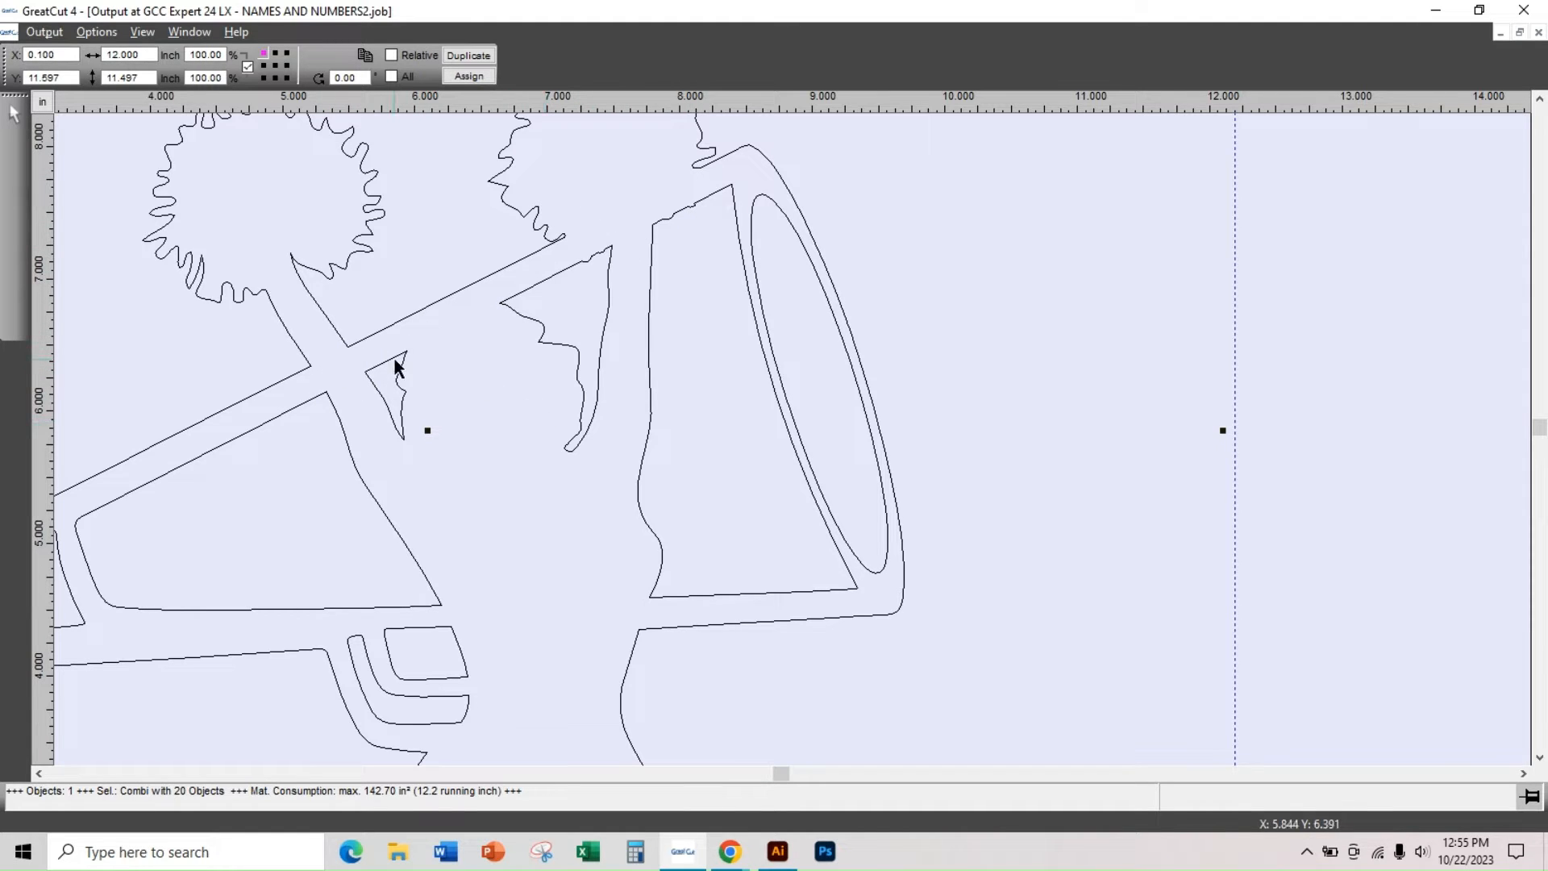
{"action": "scroll", "coordinate": [473, 640], "scroll_direction": "down", "scroll_amount": 5}
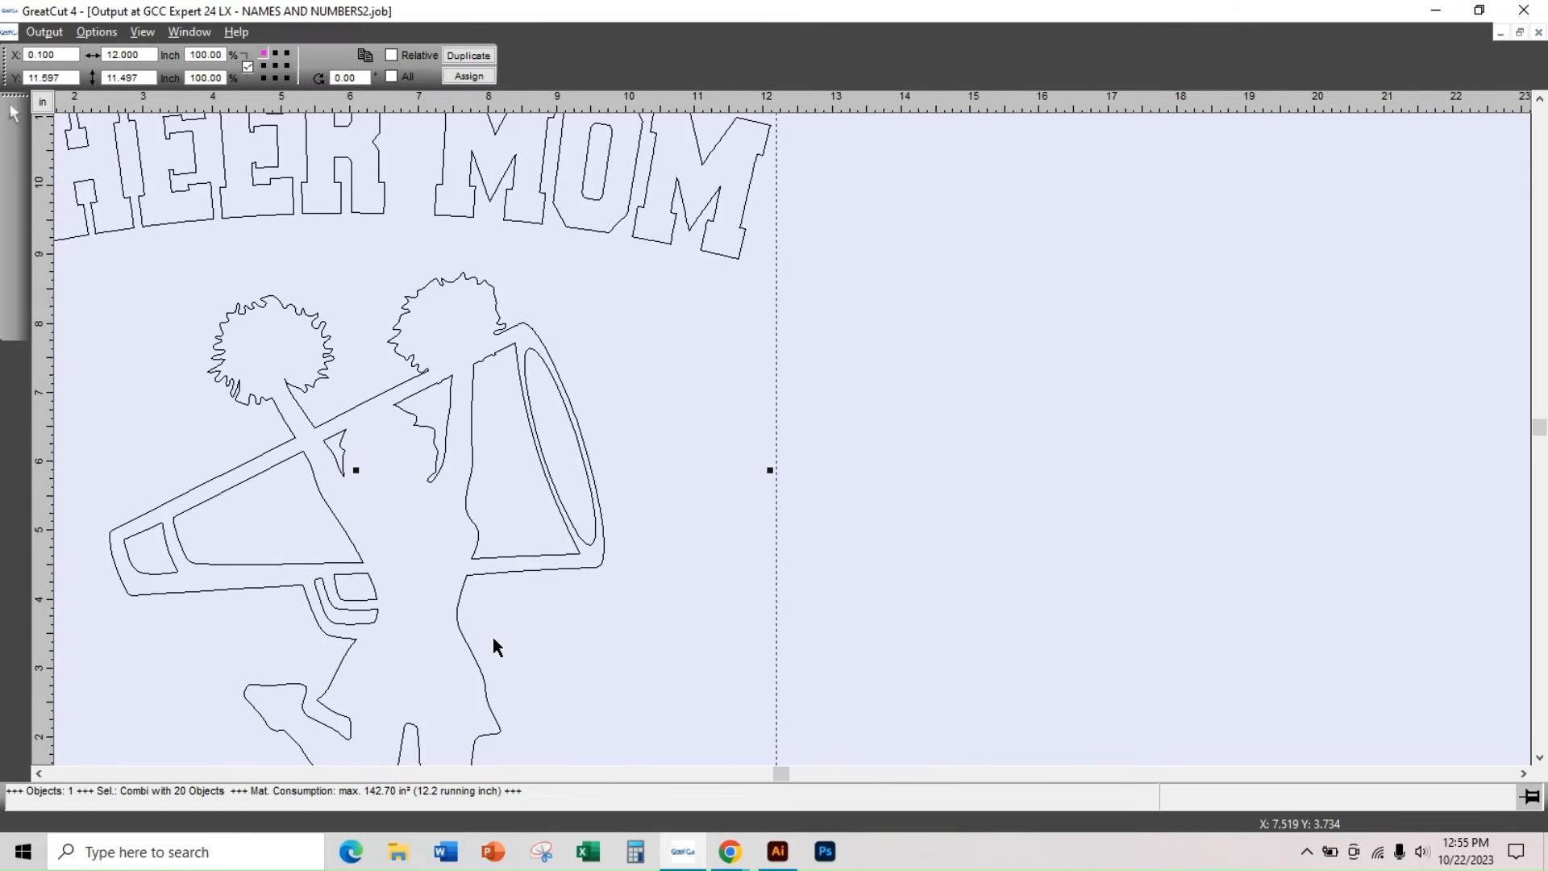
{"action": "scroll", "coordinate": [457, 637], "scroll_direction": "down", "scroll_amount": 1}
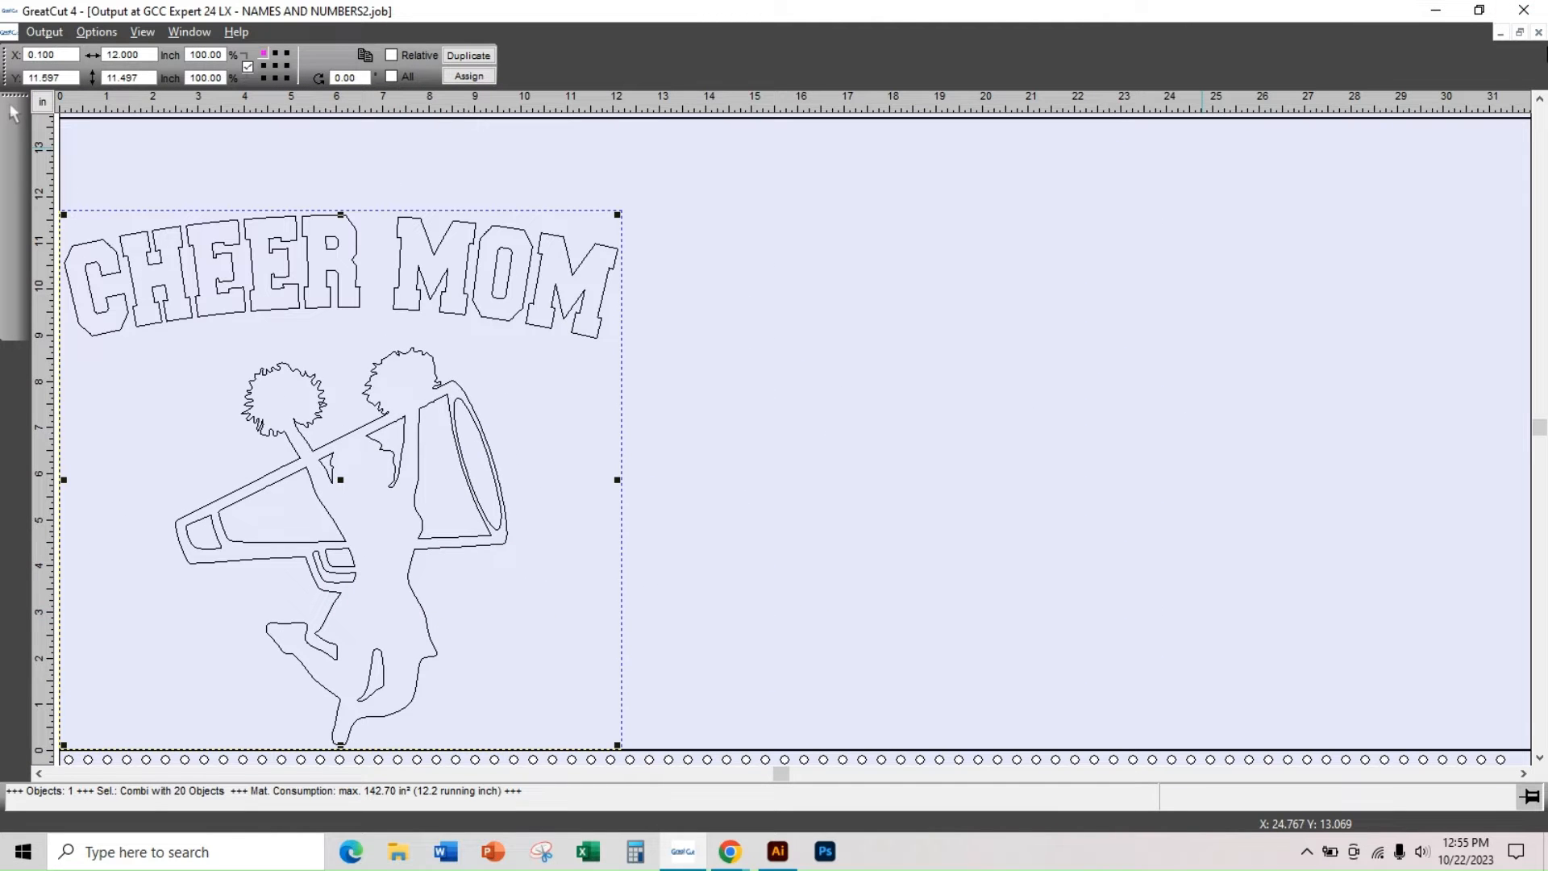
{"action": "left_click", "coordinate": [1539, 34]}
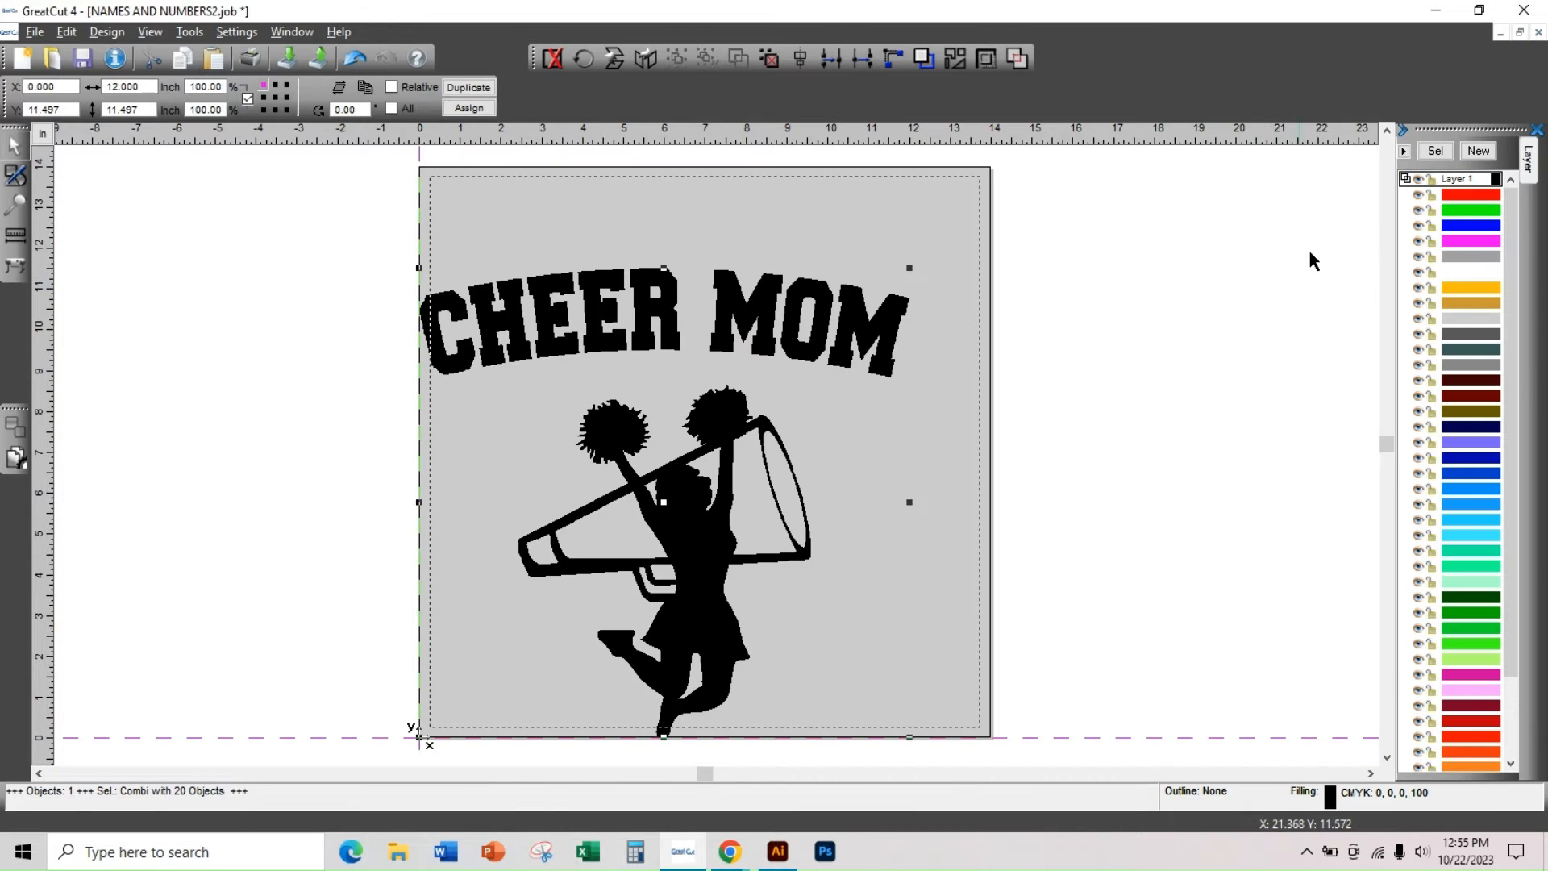
Switch to the NAME TAGS job and select the Craftees915 script lettering
{"action": "left_click", "coordinate": [1502, 34]}
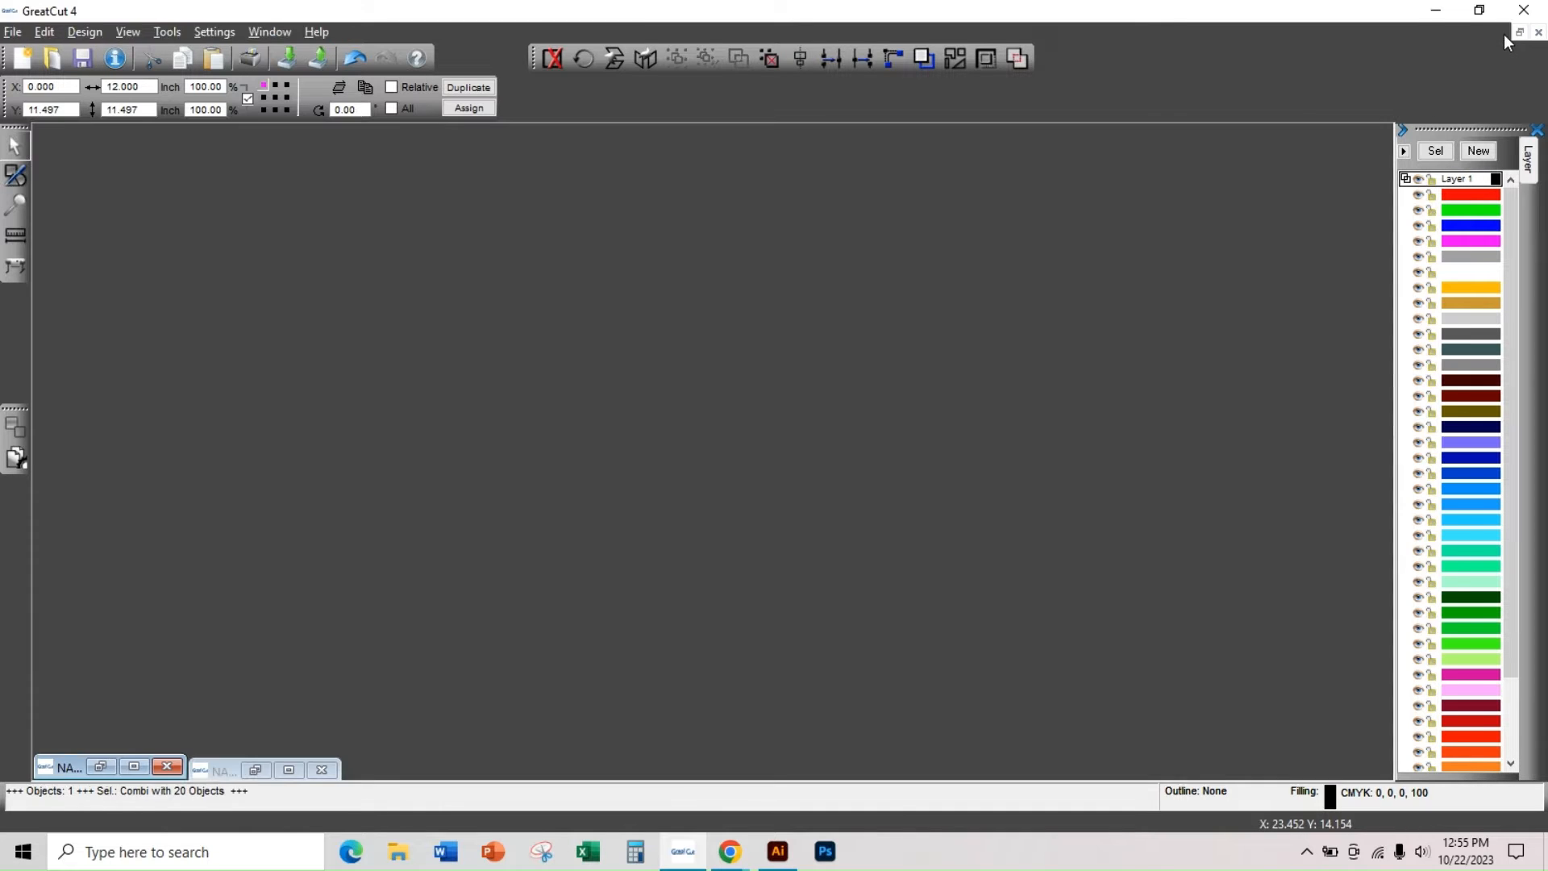
{"action": "left_click", "coordinate": [289, 769]}
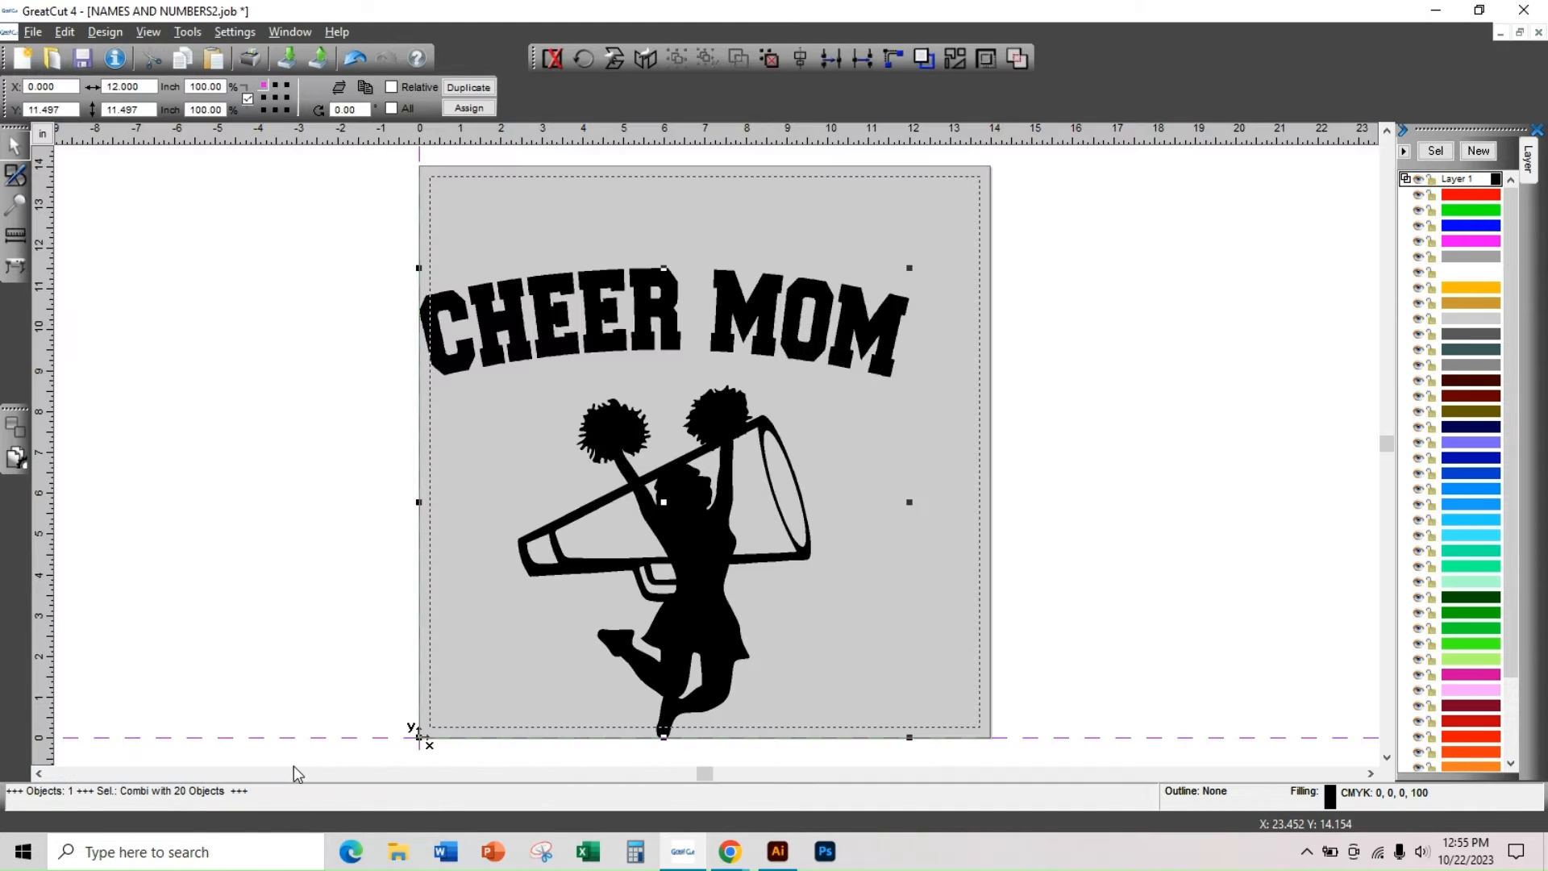
{"action": "left_click", "coordinate": [1500, 34]}
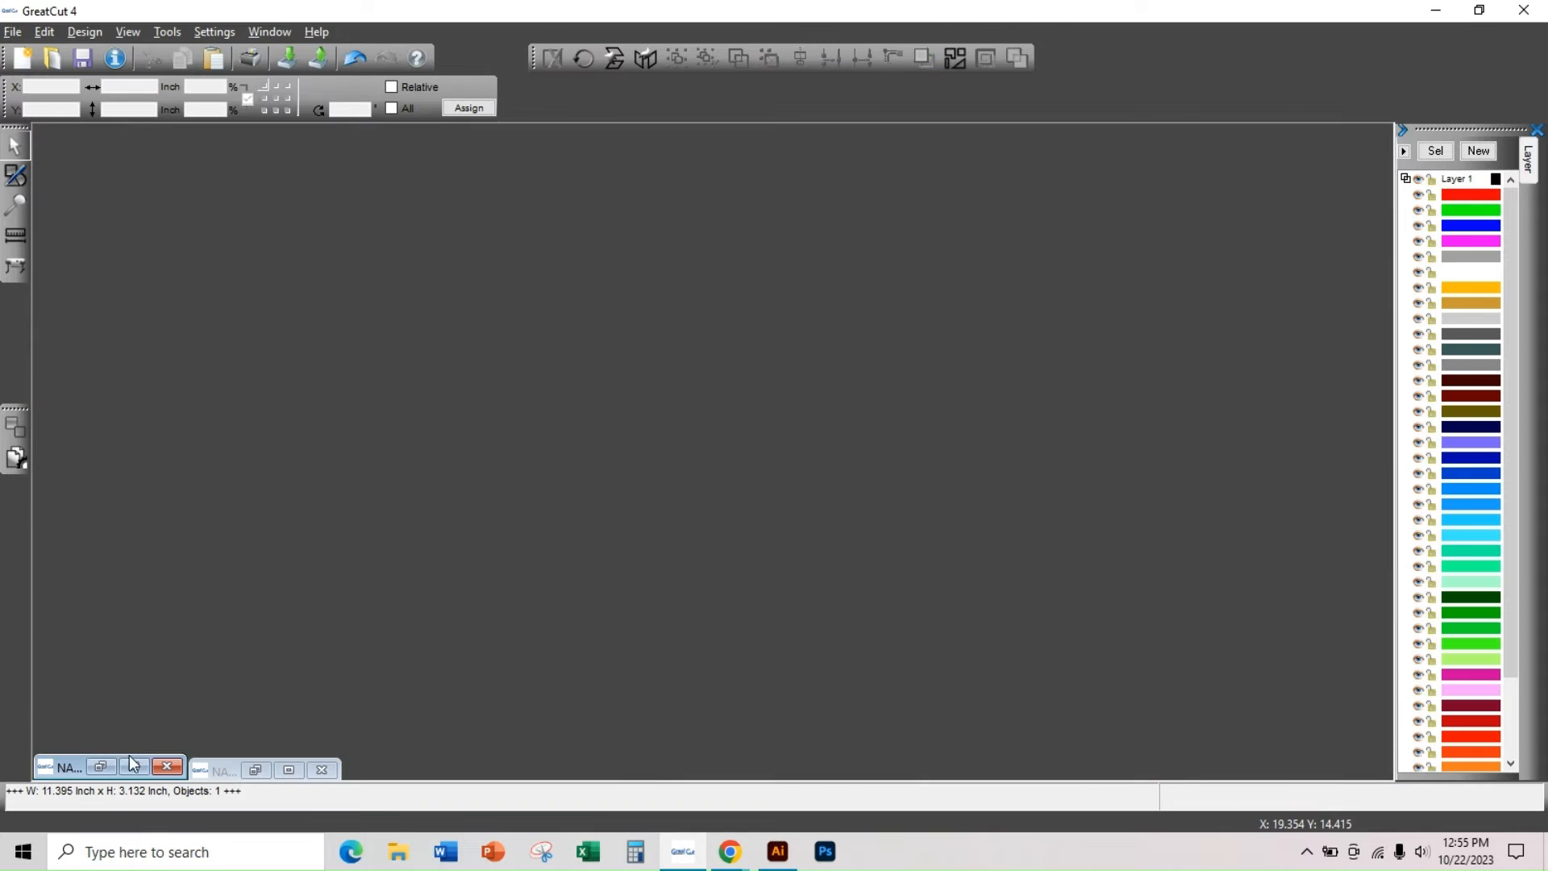
{"action": "left_click", "coordinate": [137, 770]}
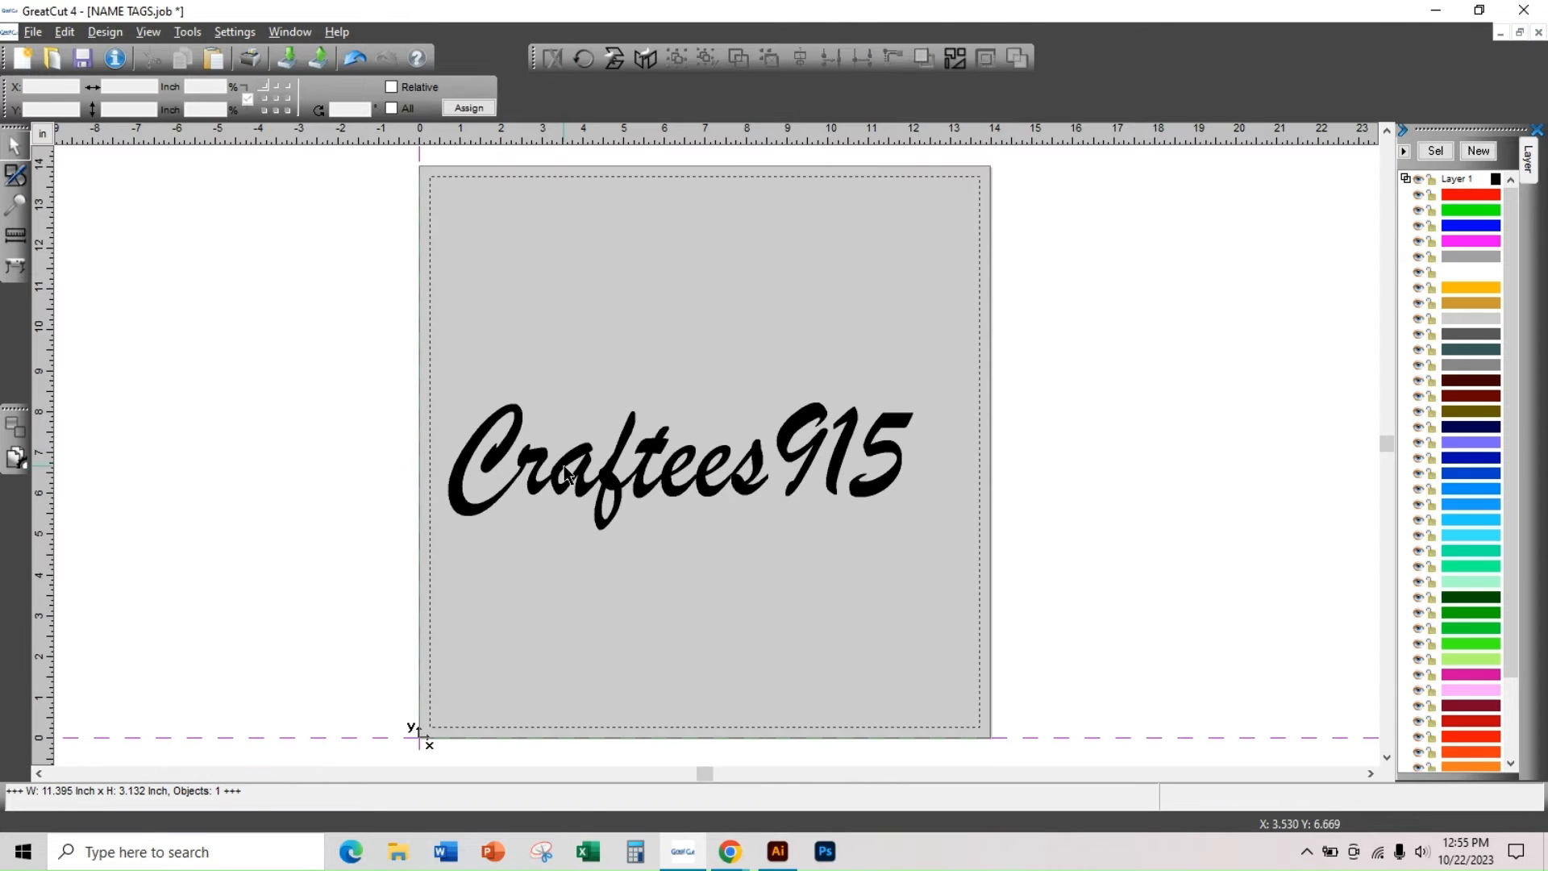
{"action": "scroll", "coordinate": [637, 501], "scroll_direction": "up", "scroll_amount": 5}
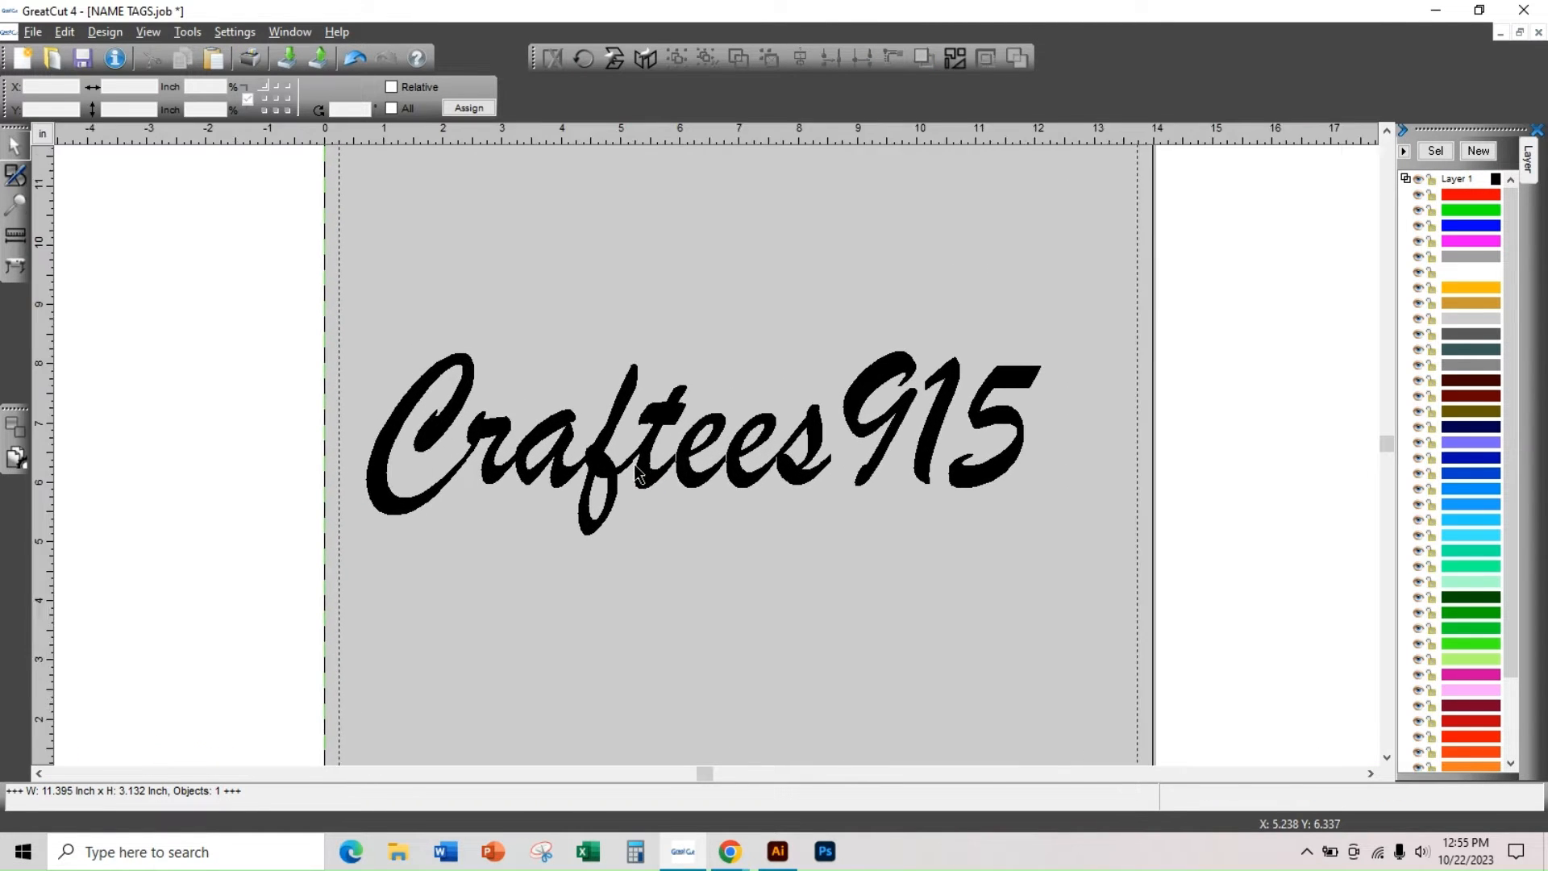
{"action": "left_click", "coordinate": [587, 462]}
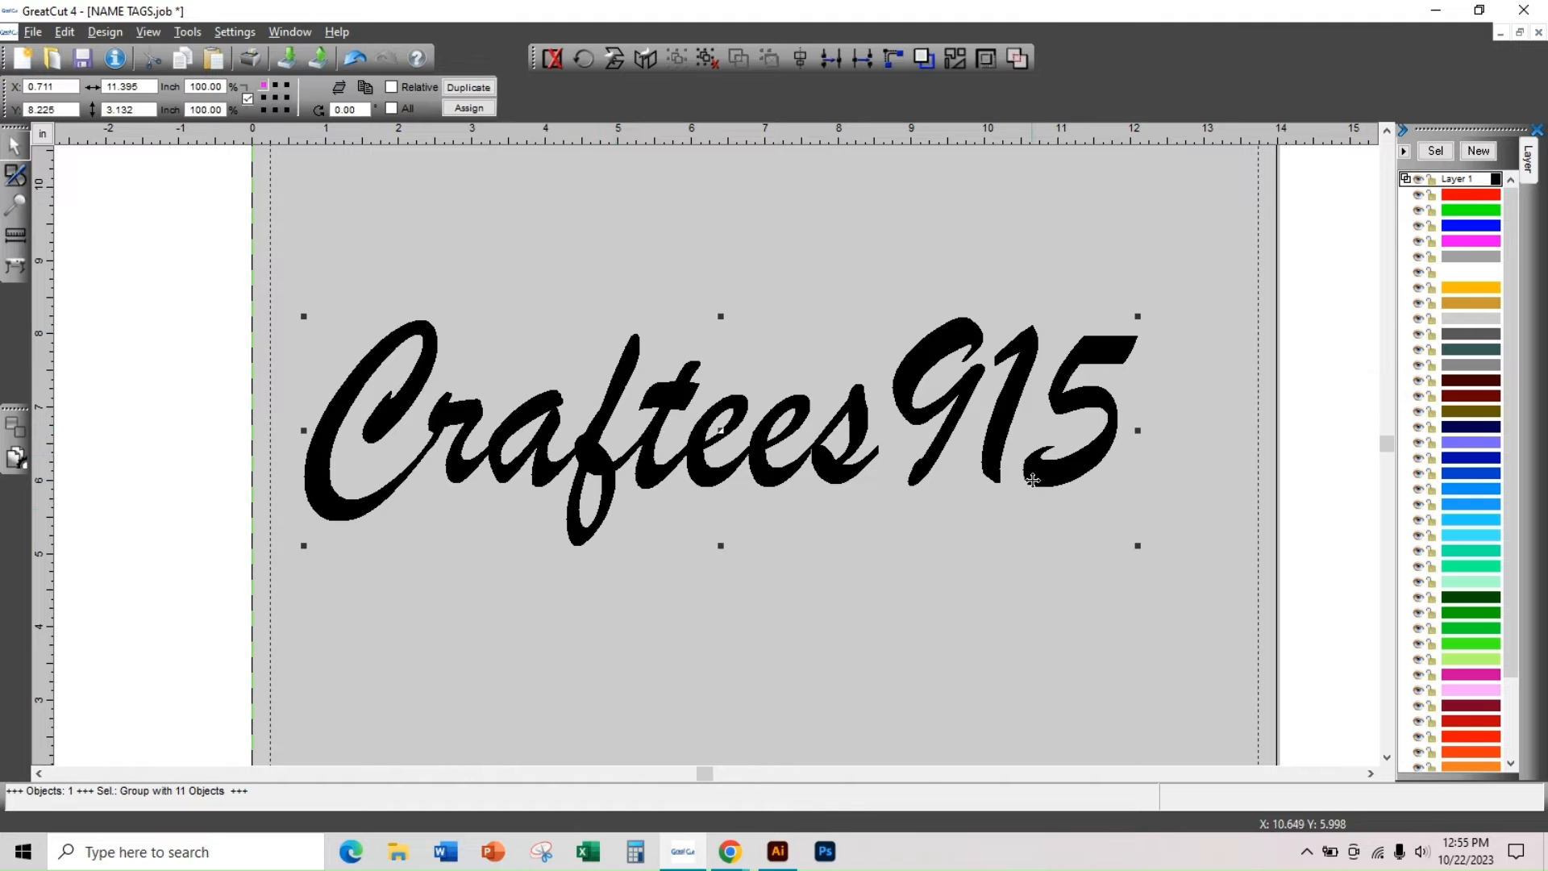
Preview the cut output of the Craftees915 lettering, examine the joints between the script letters, and close the preview
{"action": "left_click", "coordinate": [32, 31]}
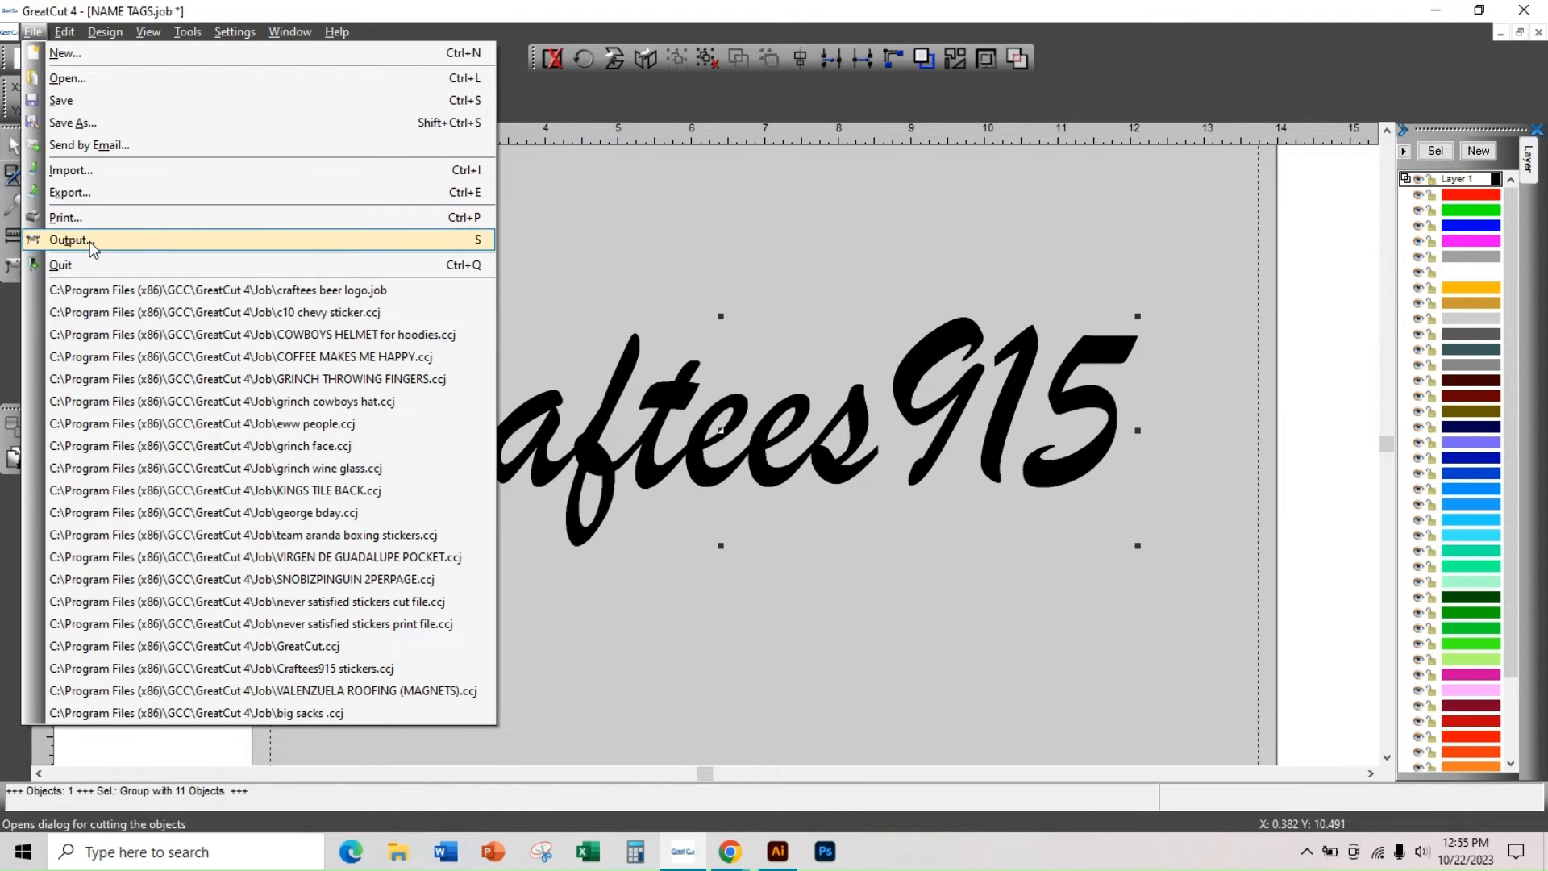
{"action": "left_click", "coordinate": [89, 241]}
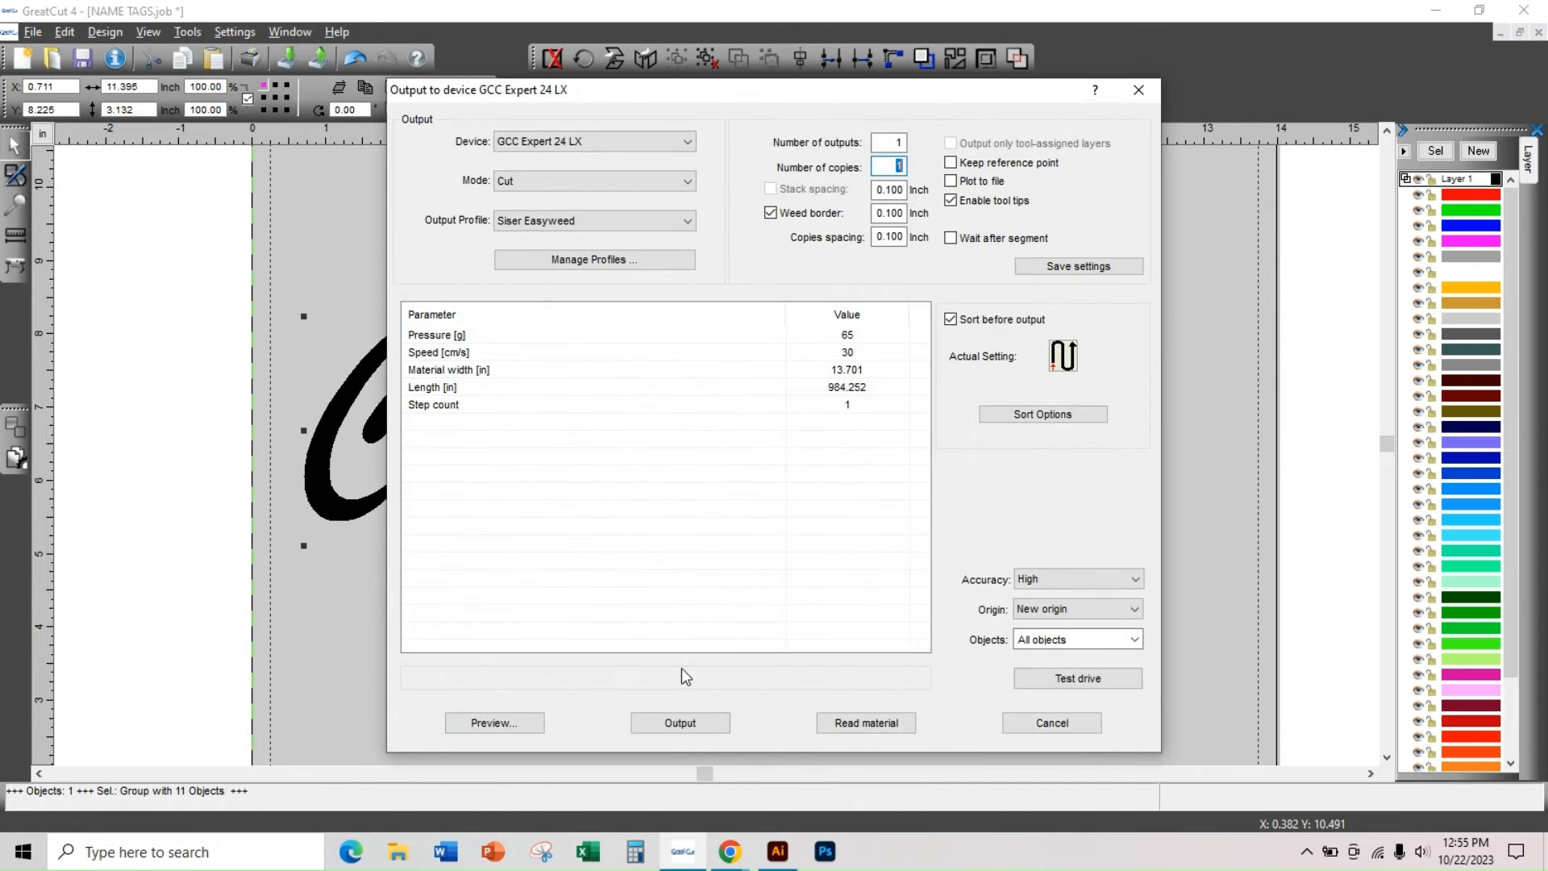
{"action": "left_click", "coordinate": [494, 722]}
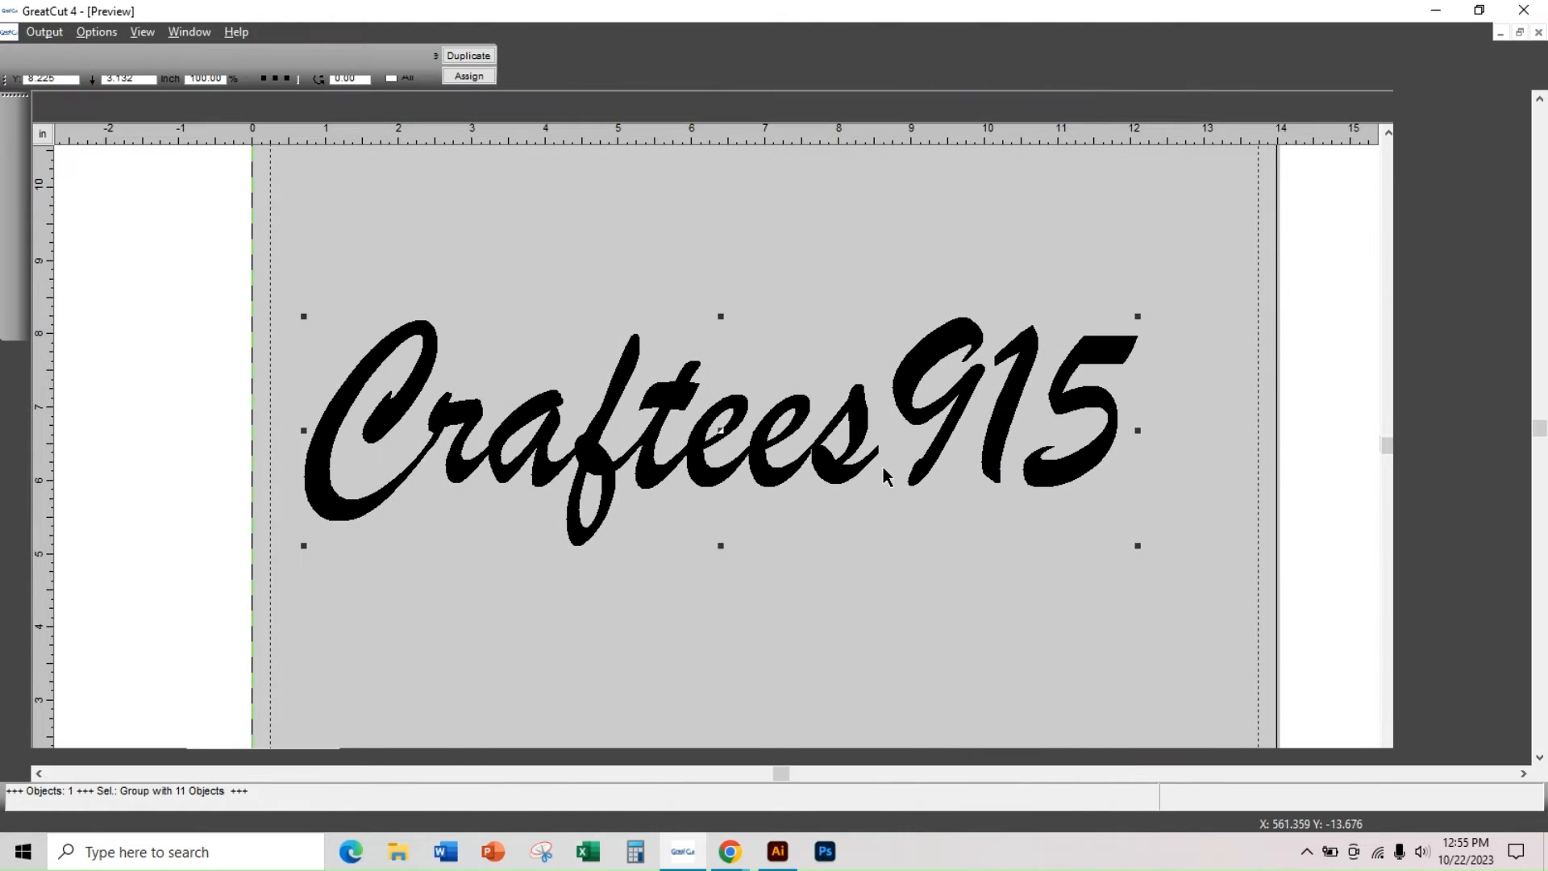
{"action": "scroll", "coordinate": [155, 679], "scroll_direction": "up", "scroll_amount": 3}
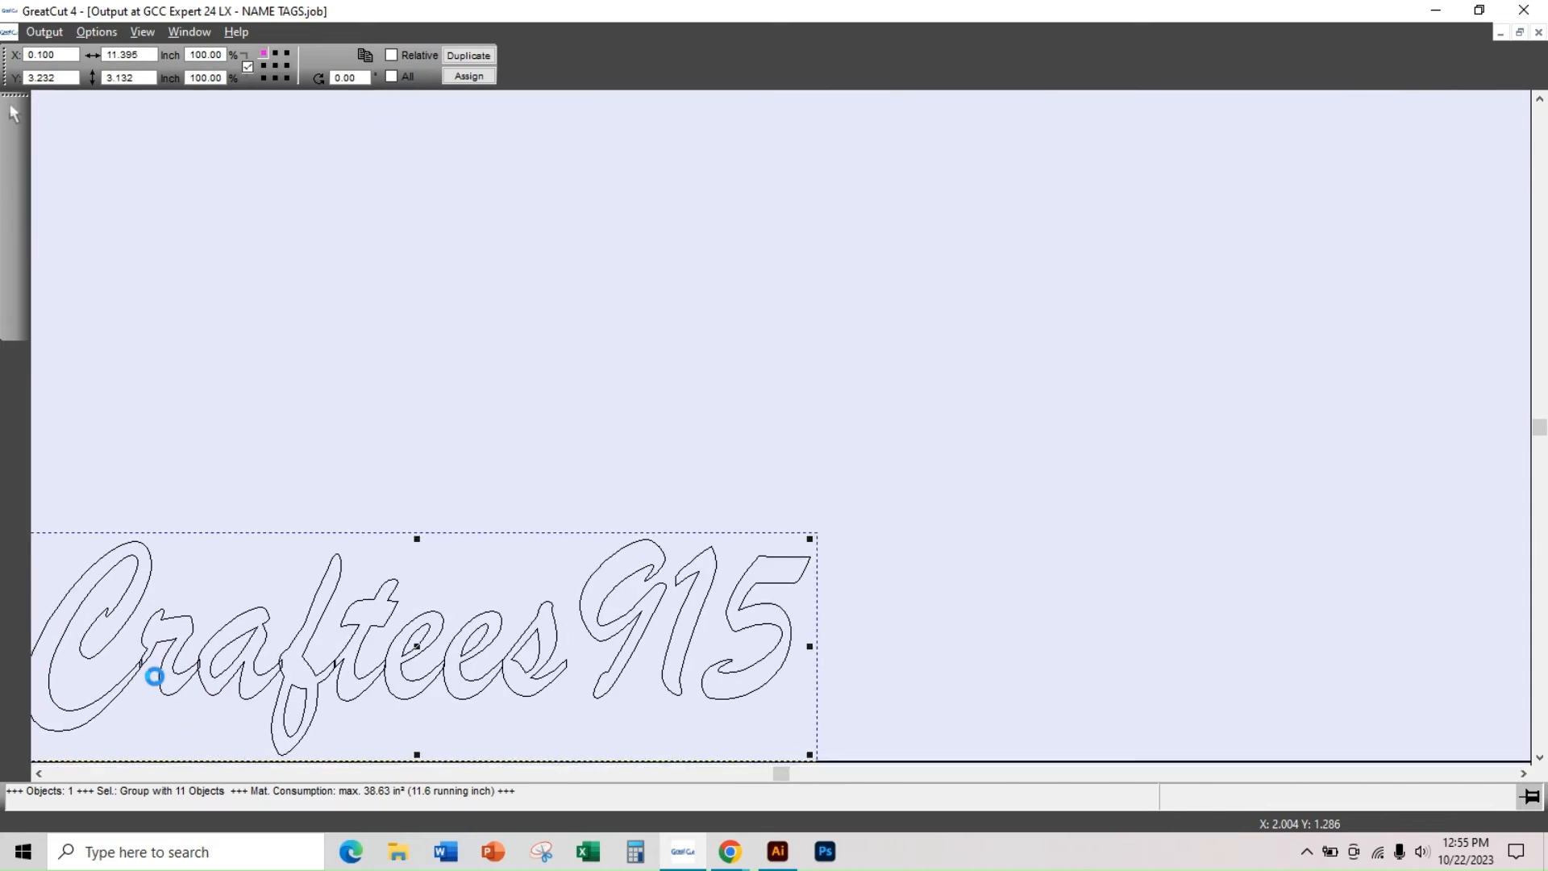
{"action": "scroll", "coordinate": [153, 682], "scroll_direction": "up", "scroll_amount": 2}
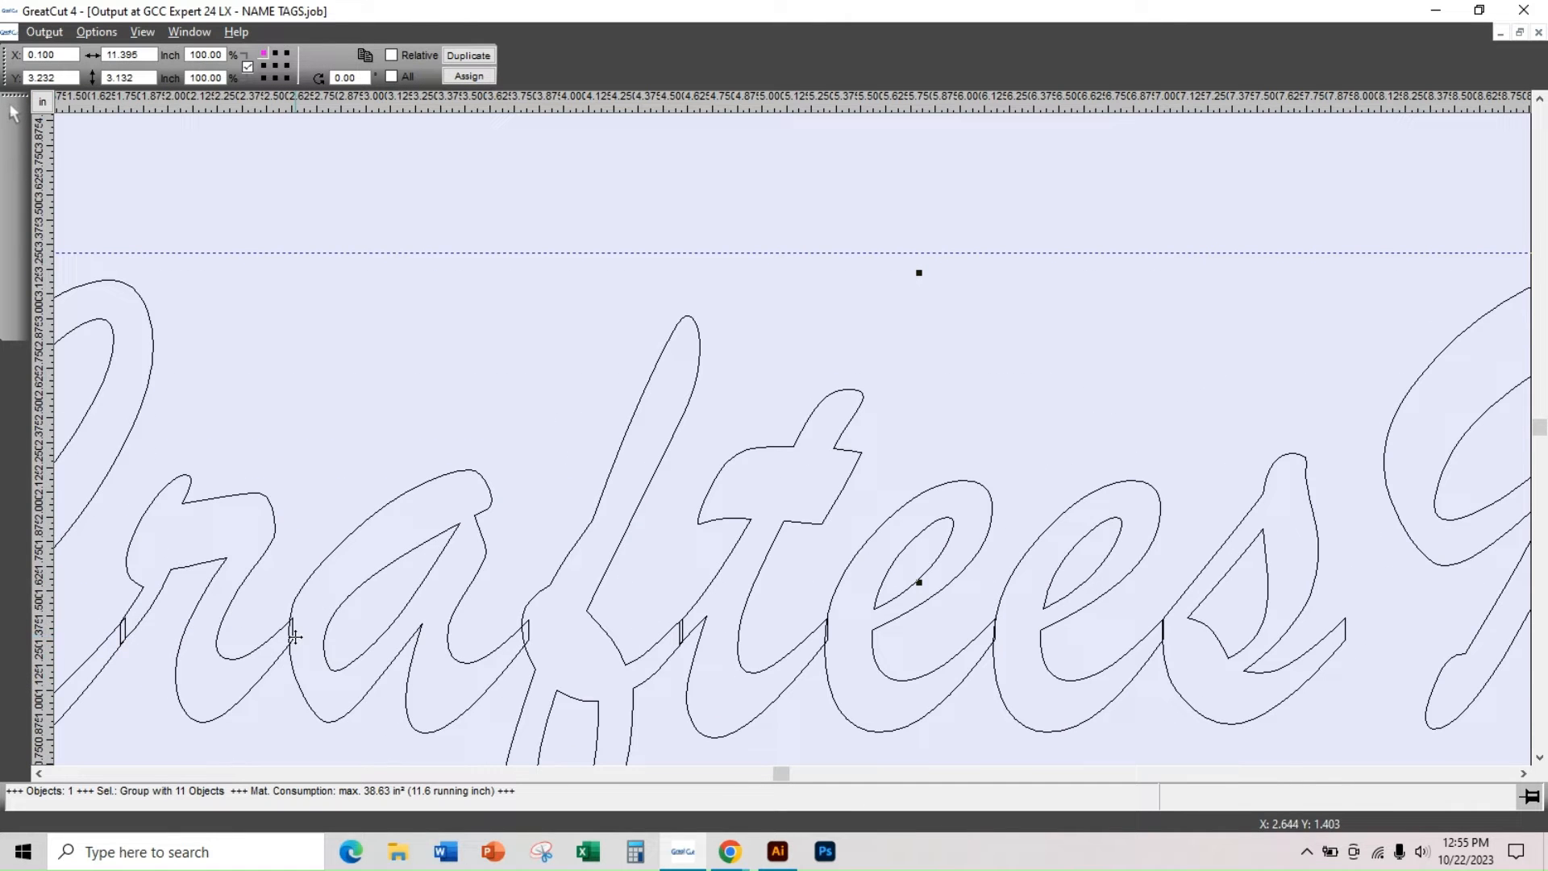
{"action": "scroll", "coordinate": [414, 654], "scroll_direction": "up", "scroll_amount": 2}
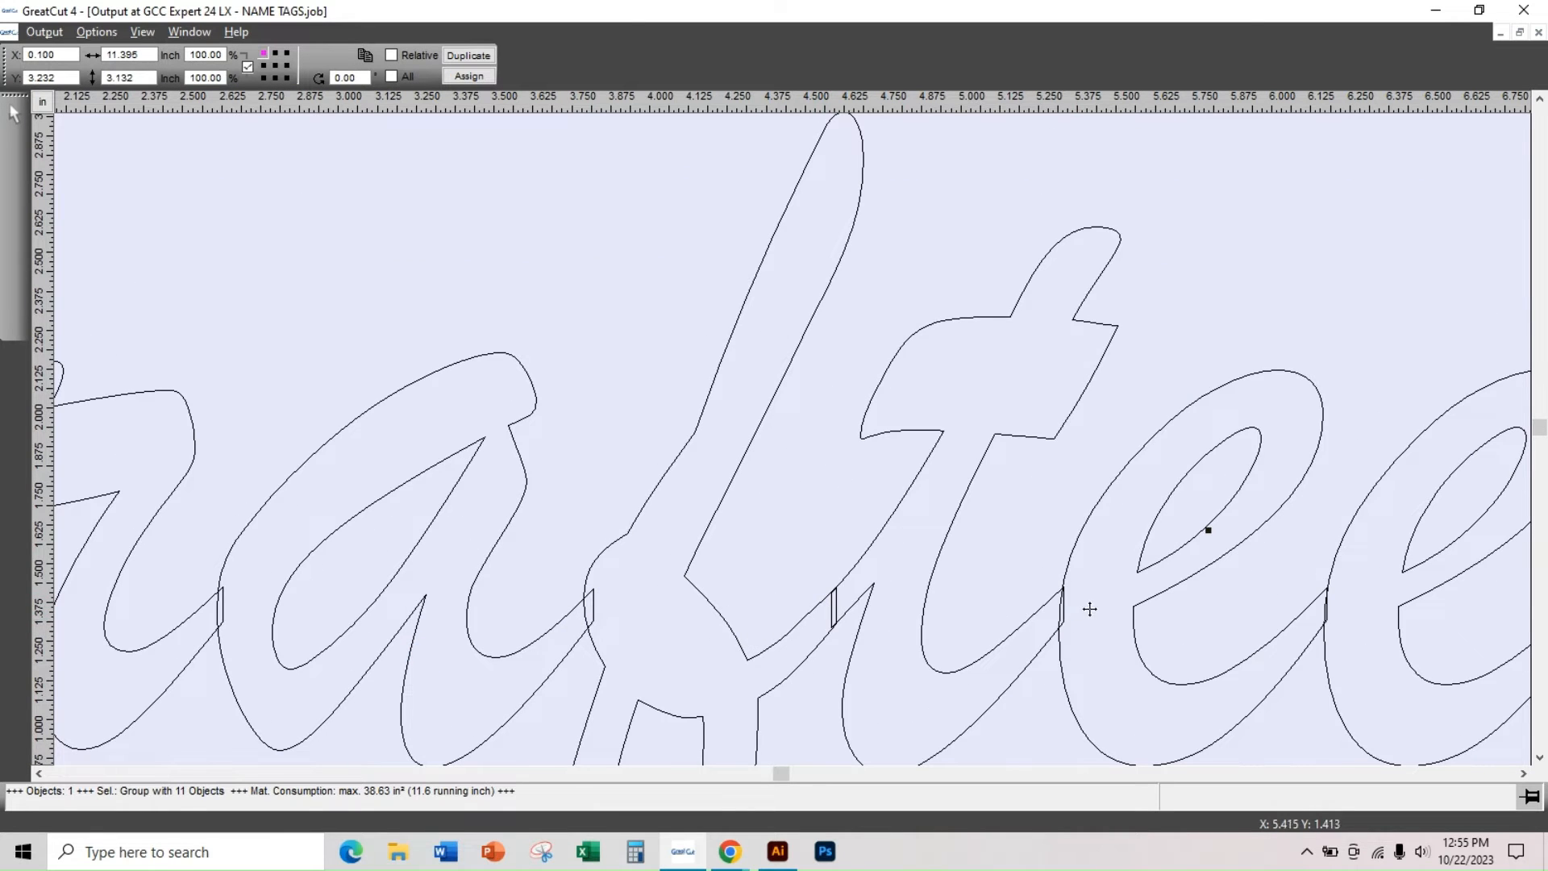
{"action": "scroll", "coordinate": [1126, 647], "scroll_direction": "down", "scroll_amount": 2}
{"action": "scroll", "coordinate": [1172, 621], "scroll_direction": "up", "scroll_amount": 2}
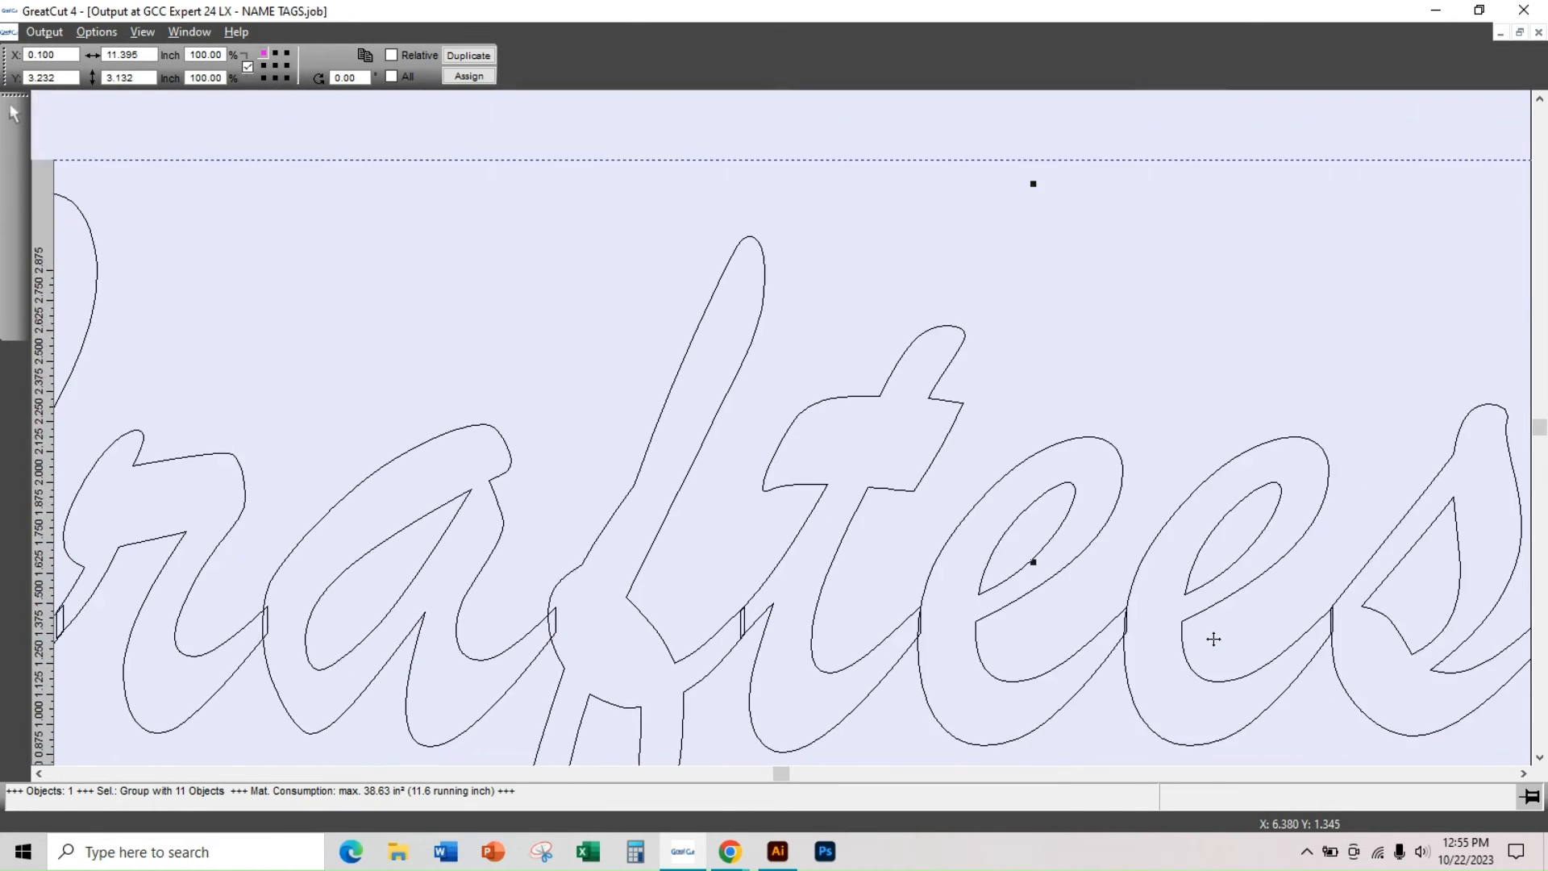
{"action": "scroll", "coordinate": [1357, 650], "scroll_direction": "down", "scroll_amount": 3}
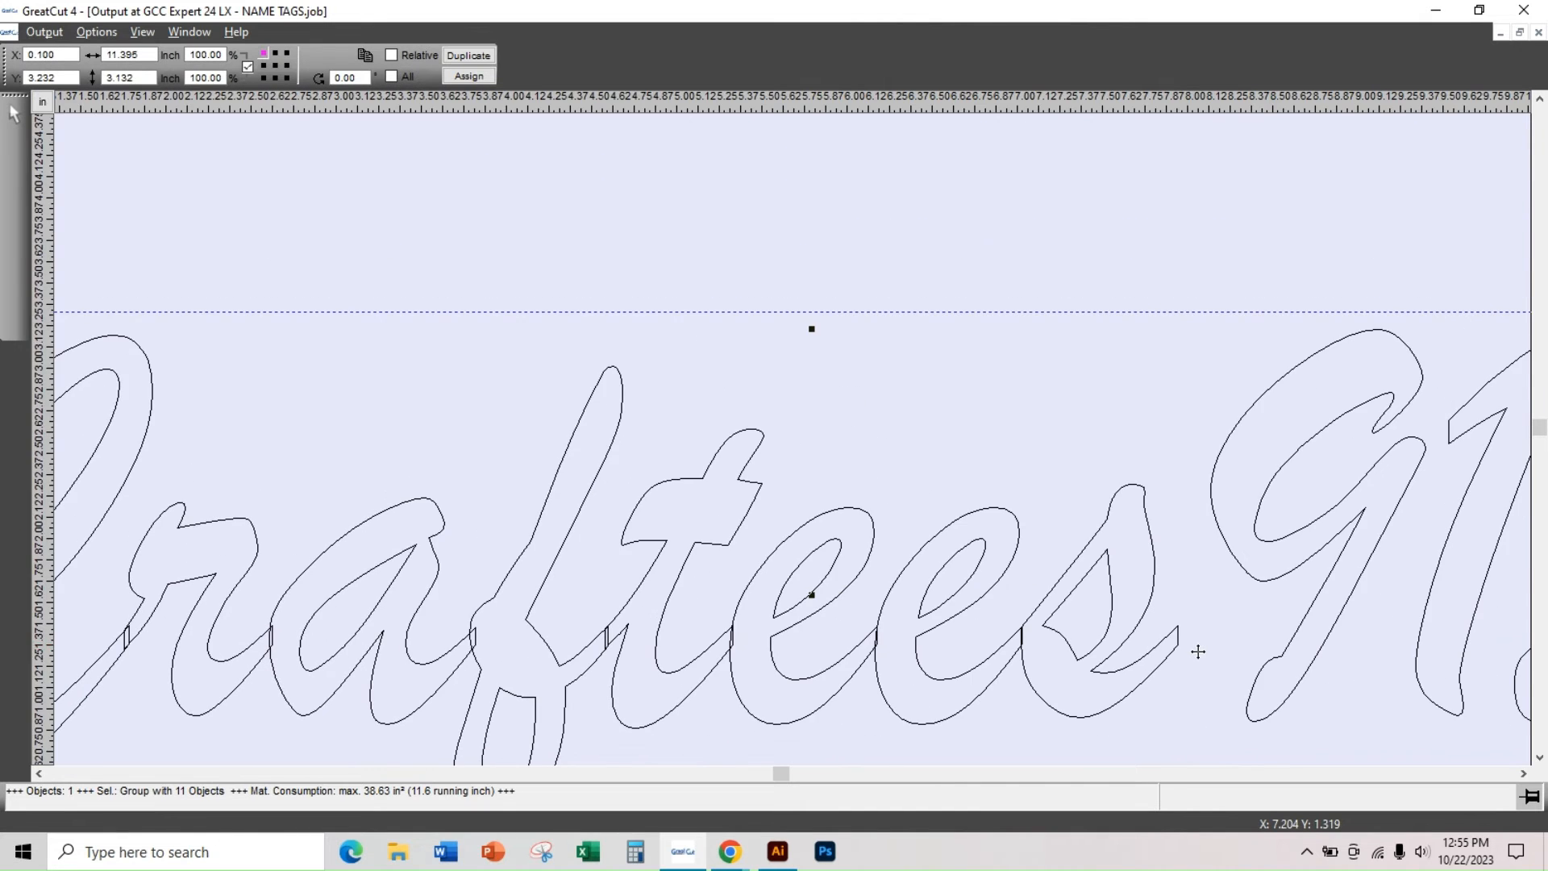
{"action": "left_click", "coordinate": [1536, 34]}
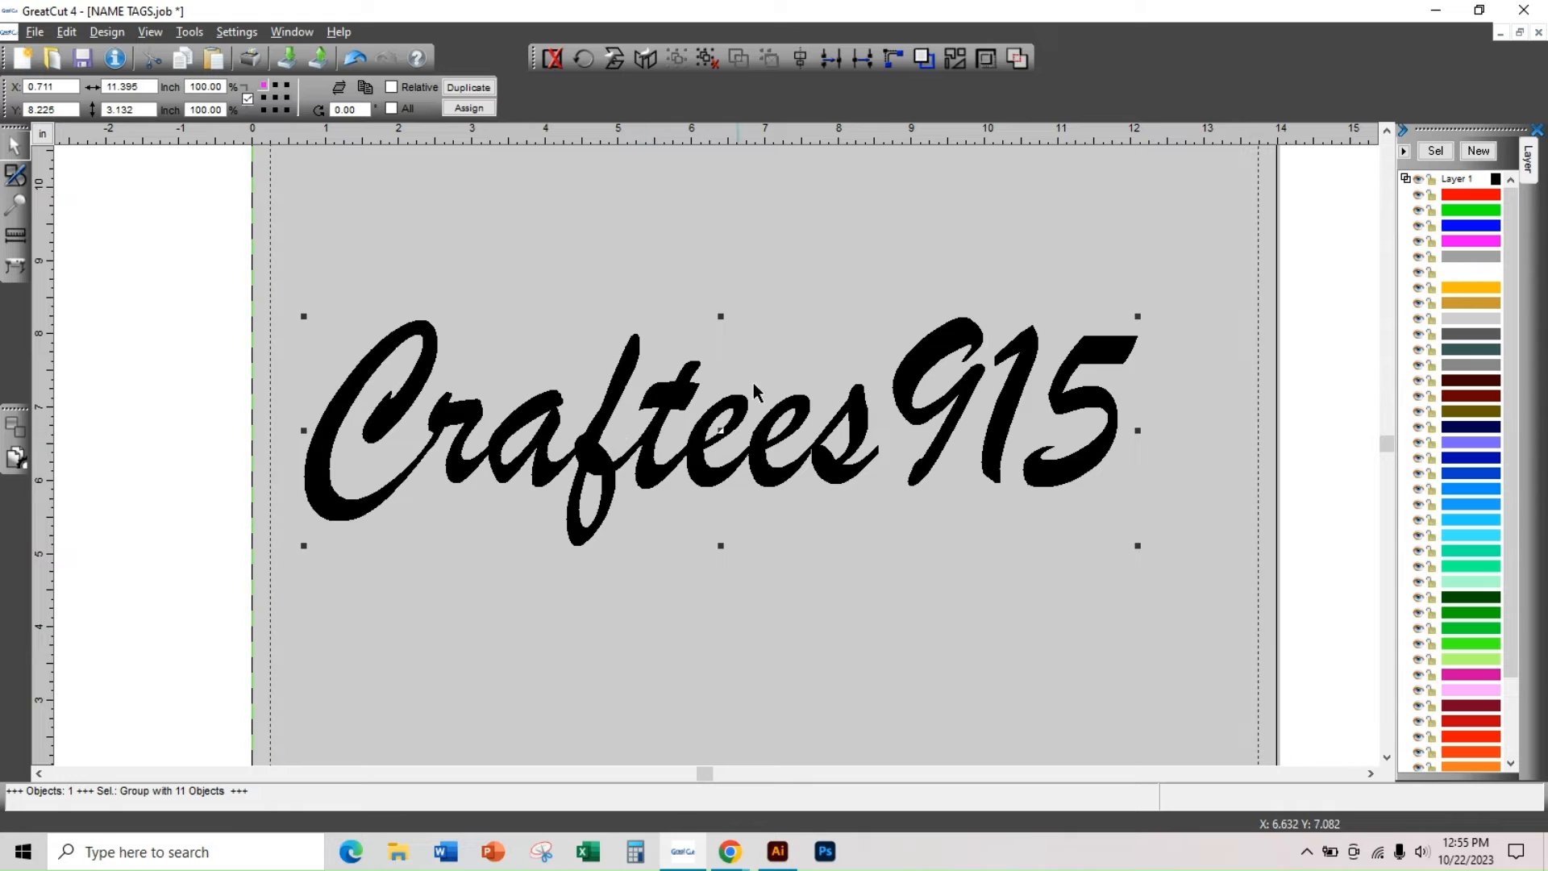
Weld the selected Craftees915 lettering using the Automatically option
{"action": "left_click", "coordinate": [1019, 57]}
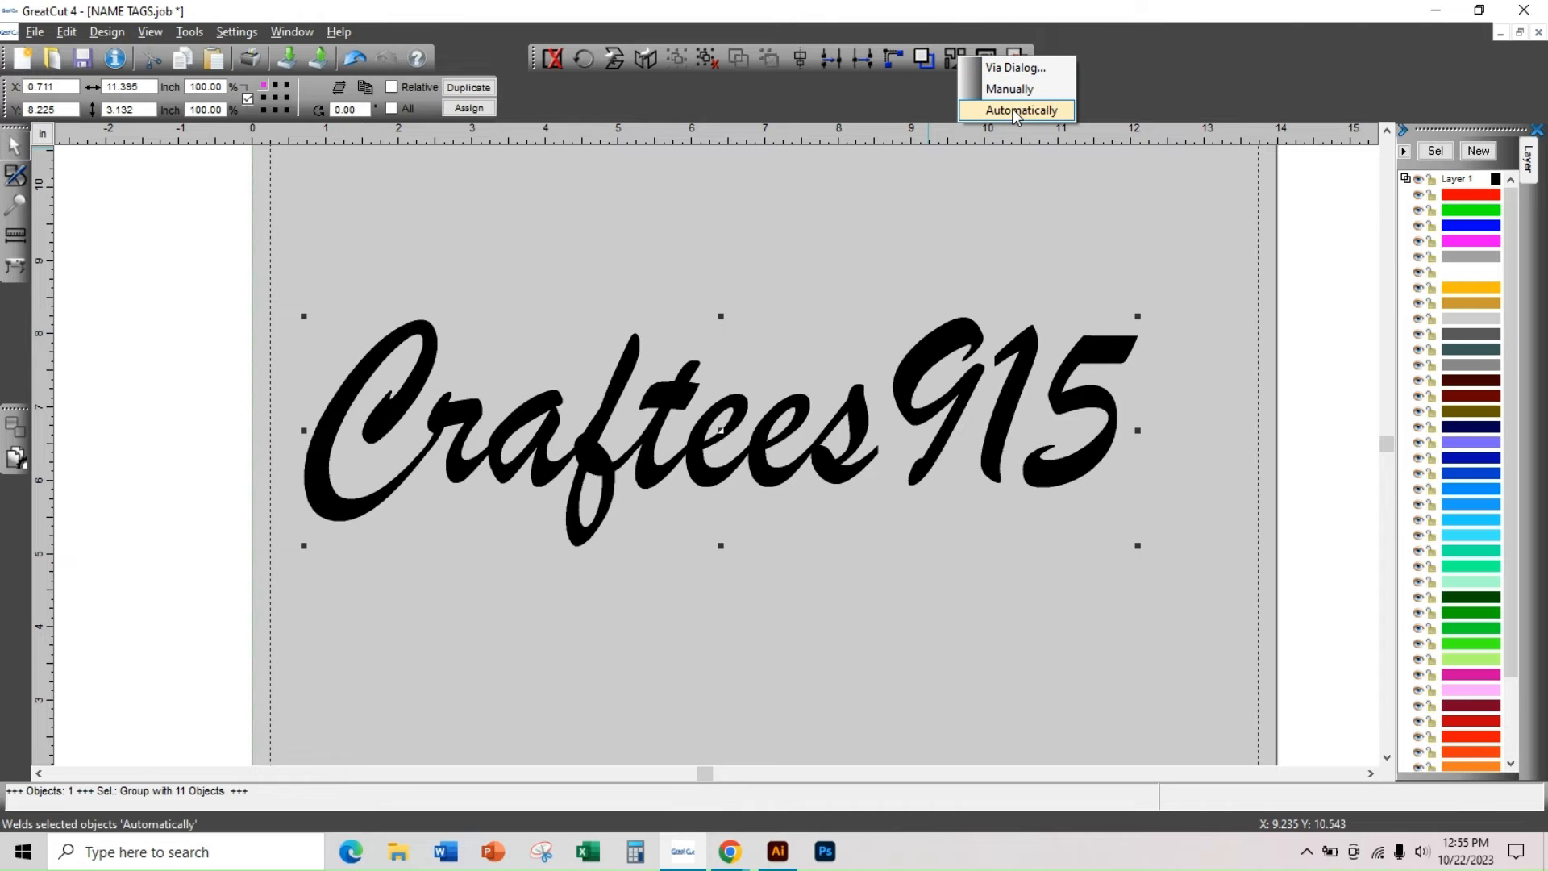
{"action": "left_click", "coordinate": [1018, 110]}
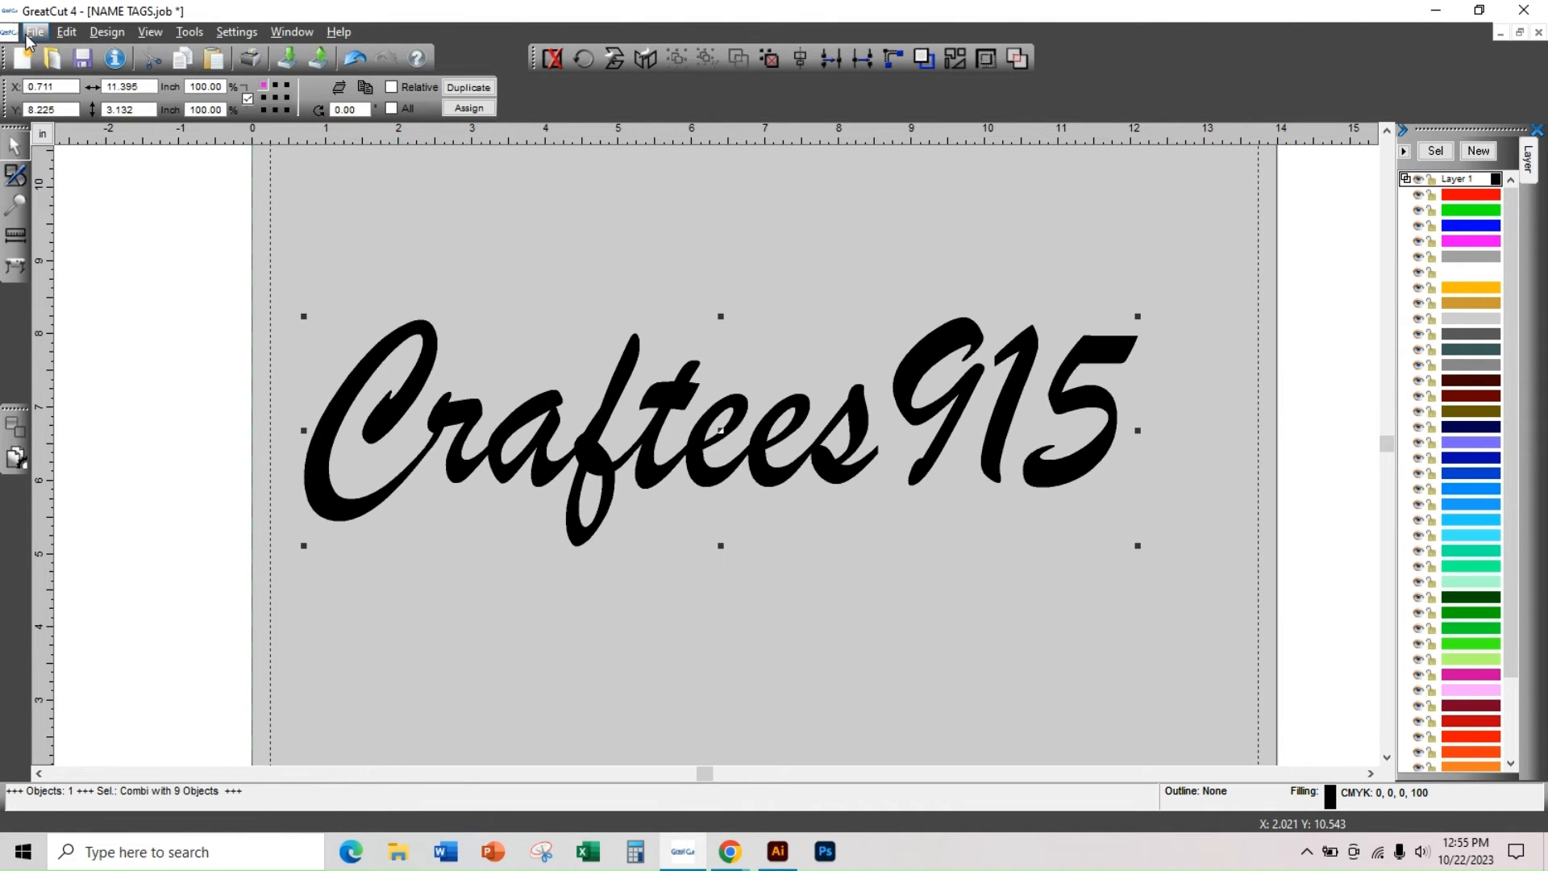
Preview the cut output of the welded Craftees915 lettering, inspect the letter joints, and close the preview
{"action": "left_click", "coordinate": [33, 32]}
{"action": "left_click", "coordinate": [92, 239]}
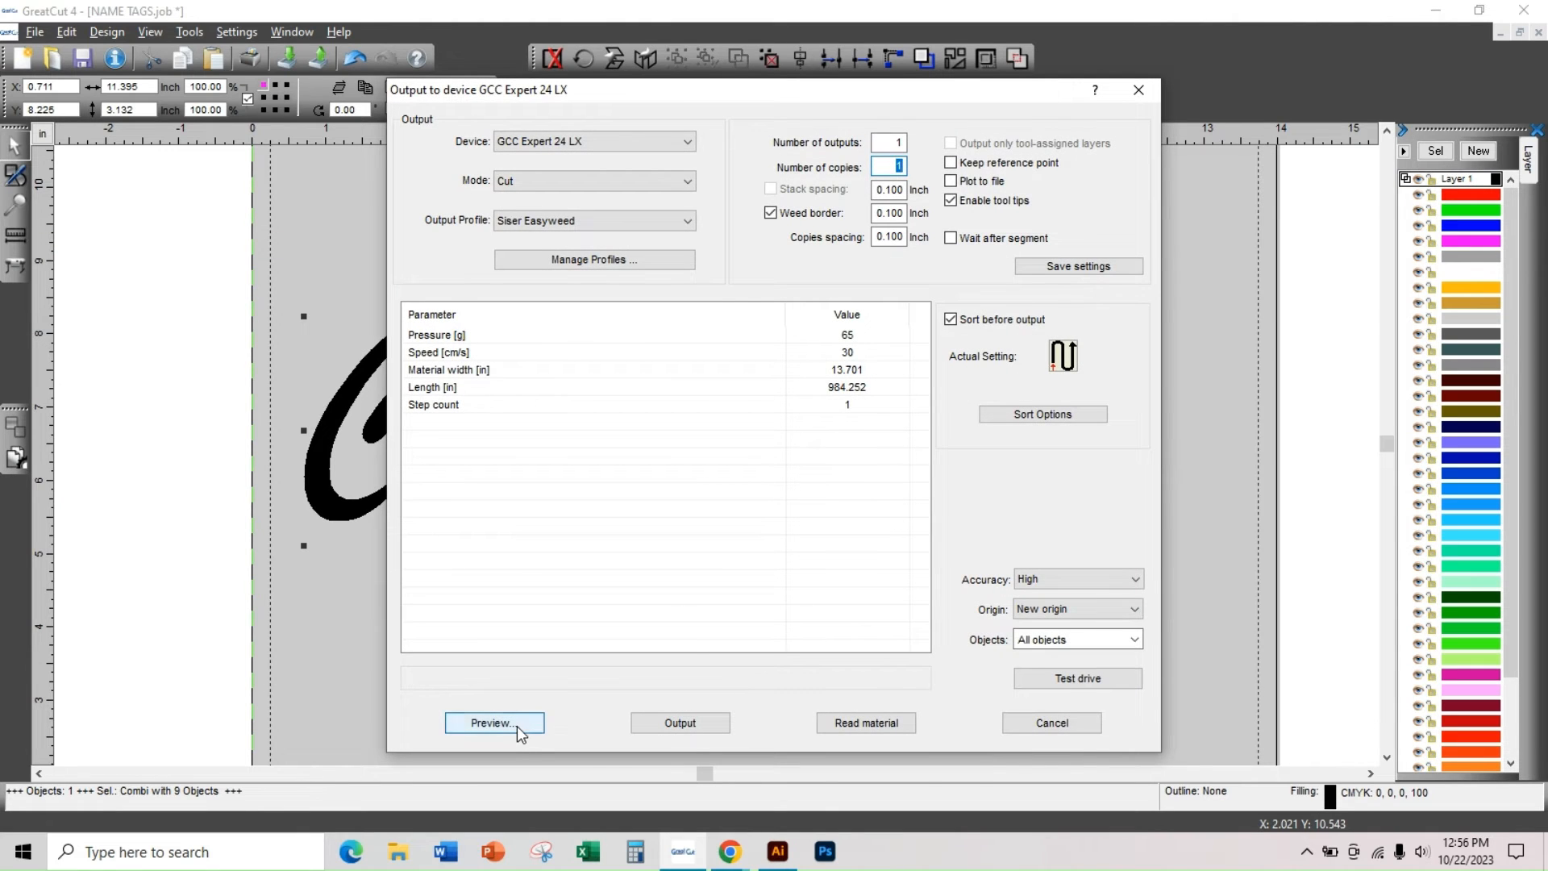
{"action": "left_click", "coordinate": [520, 734]}
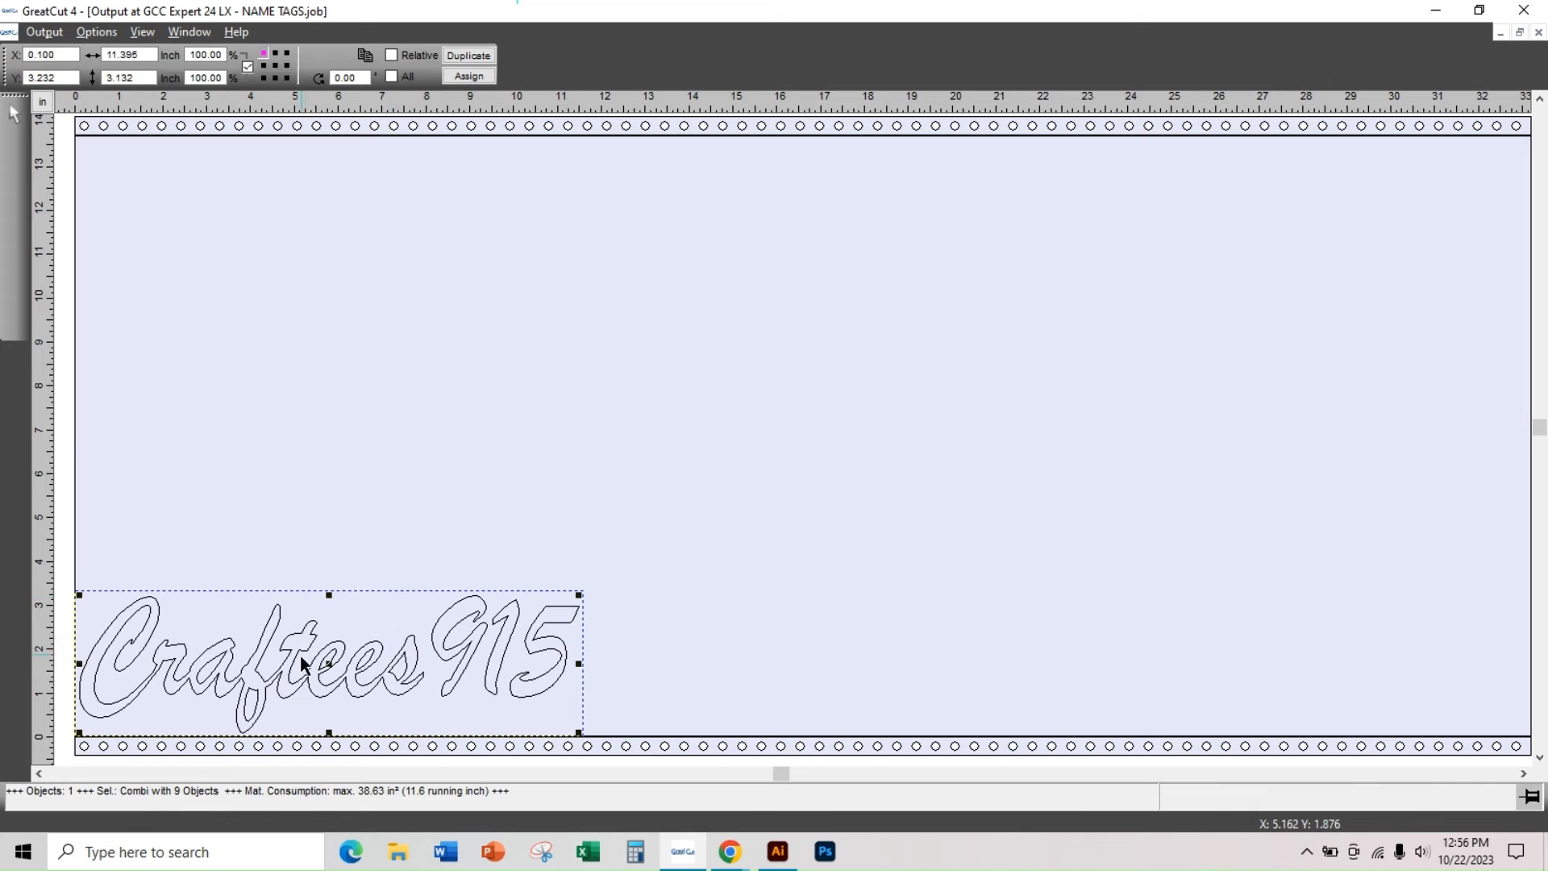
{"action": "scroll", "coordinate": [164, 690], "scroll_direction": "up", "scroll_amount": 5}
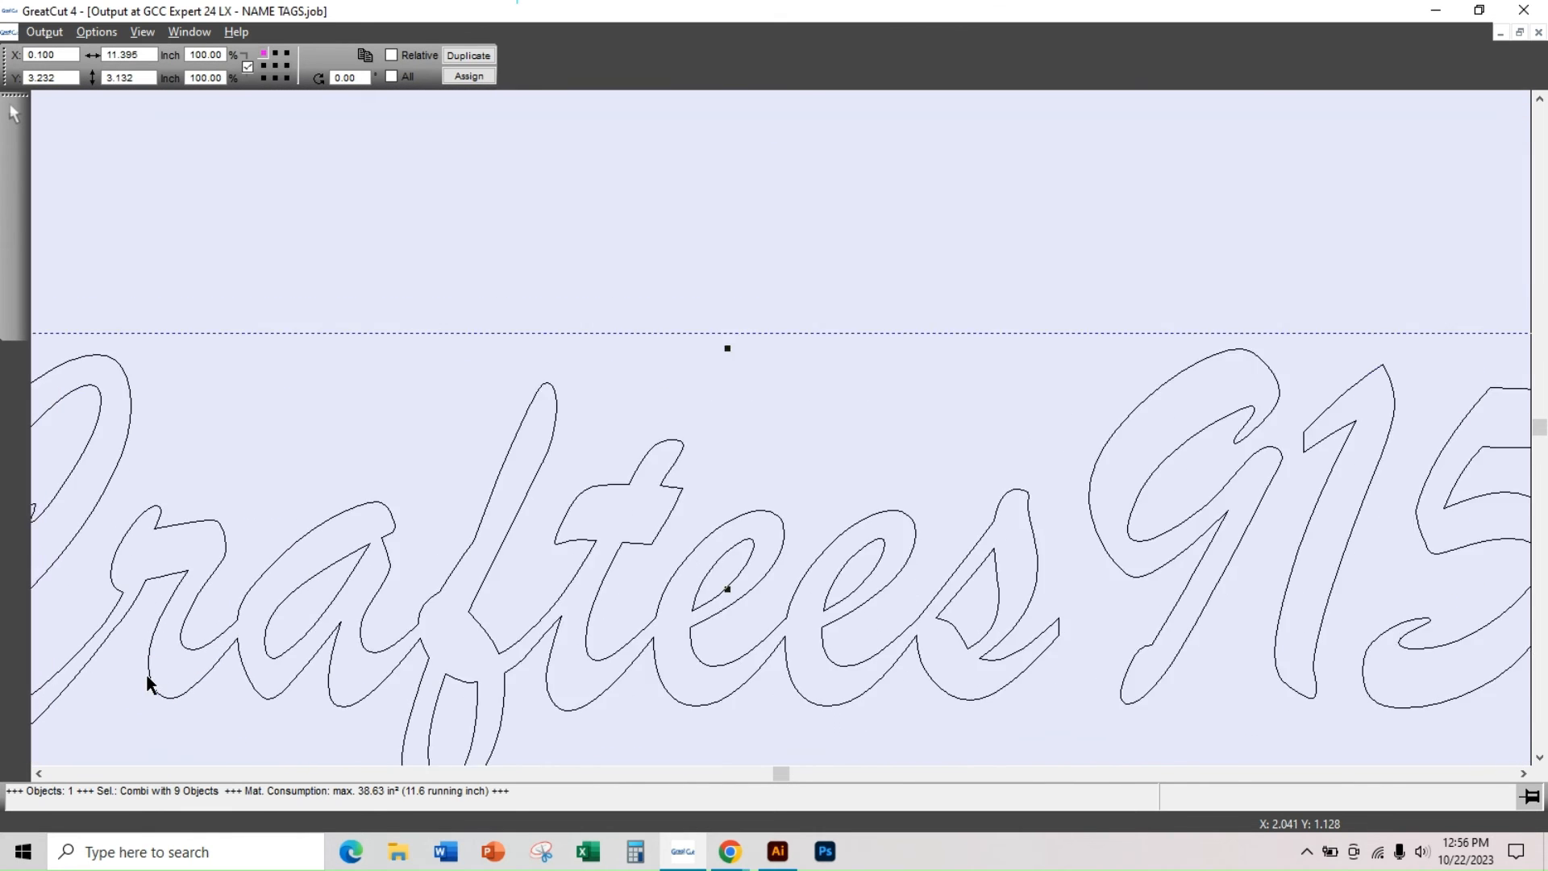
{"action": "scroll", "coordinate": [148, 685], "scroll_direction": "up", "scroll_amount": 1}
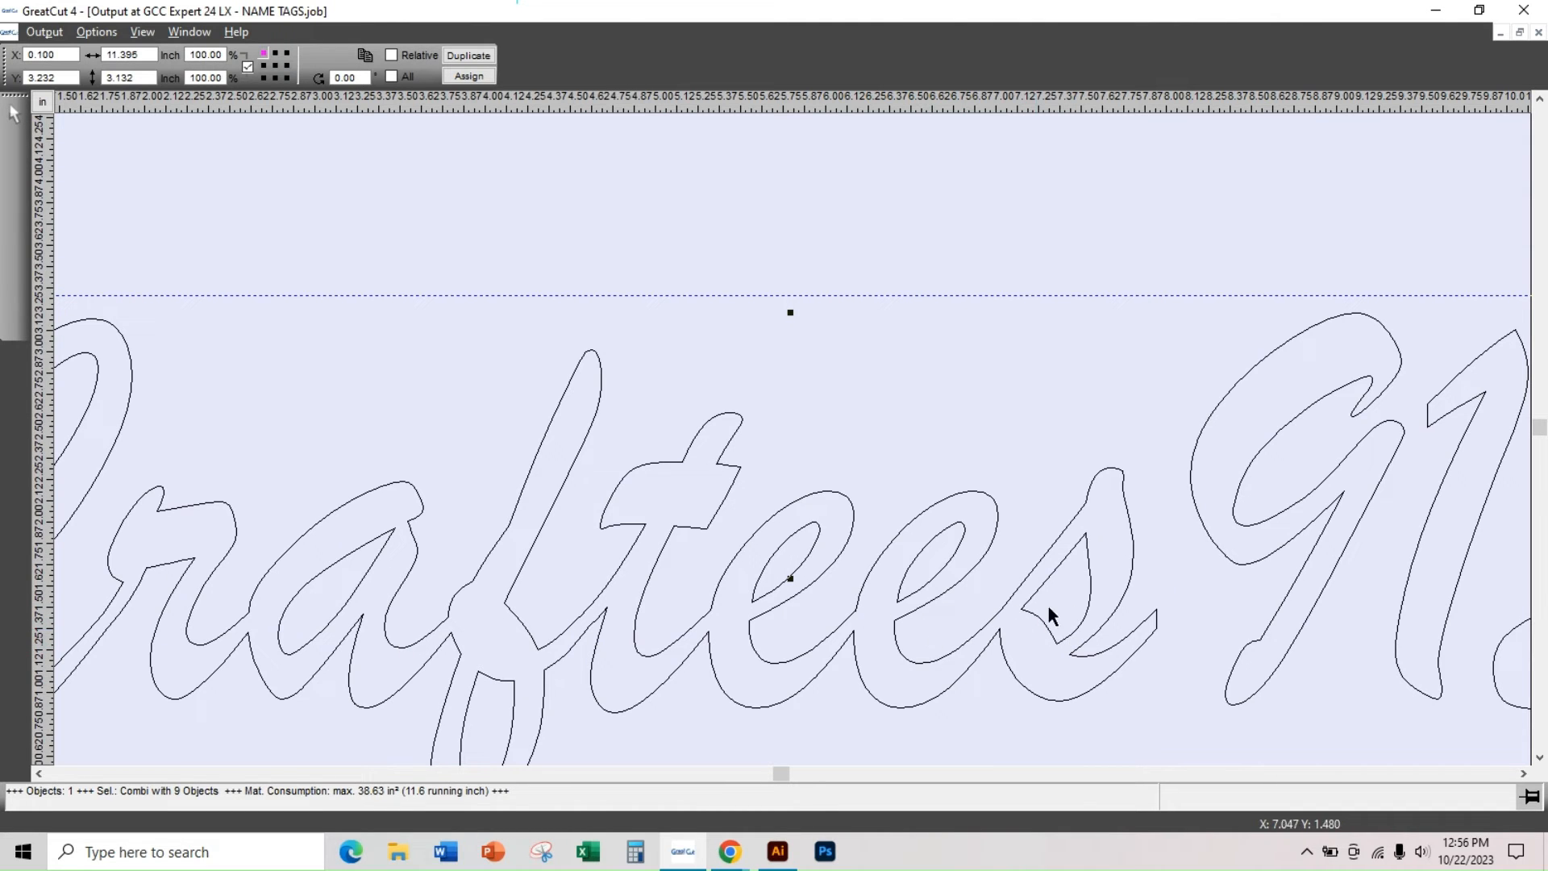
{"action": "scroll", "coordinate": [805, 657], "scroll_direction": "down", "scroll_amount": 5}
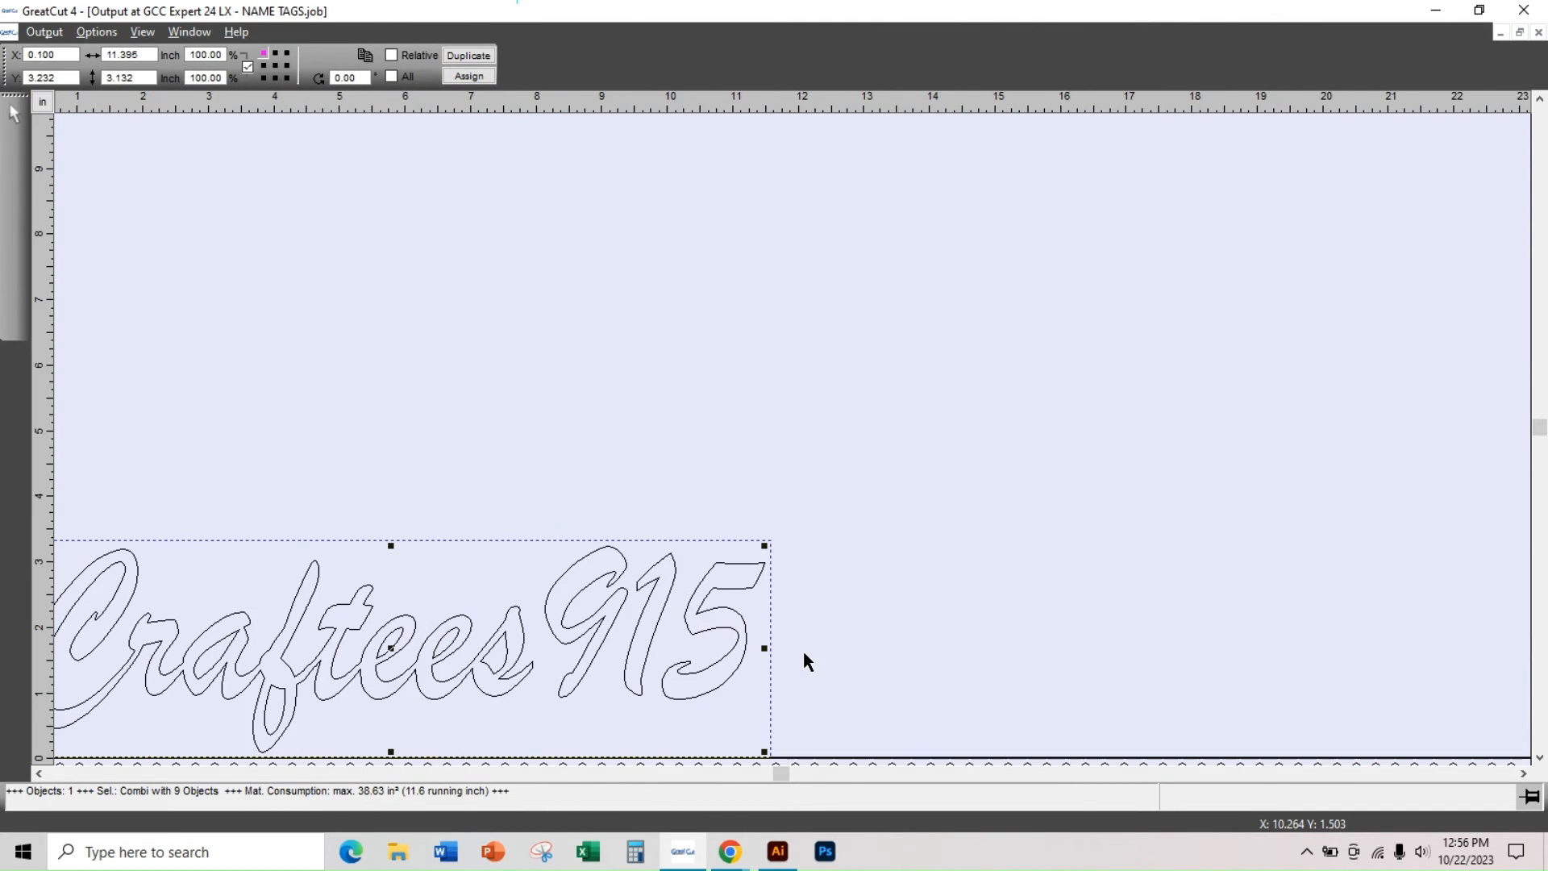
{"action": "scroll", "coordinate": [804, 654], "scroll_direction": "down", "scroll_amount": 1}
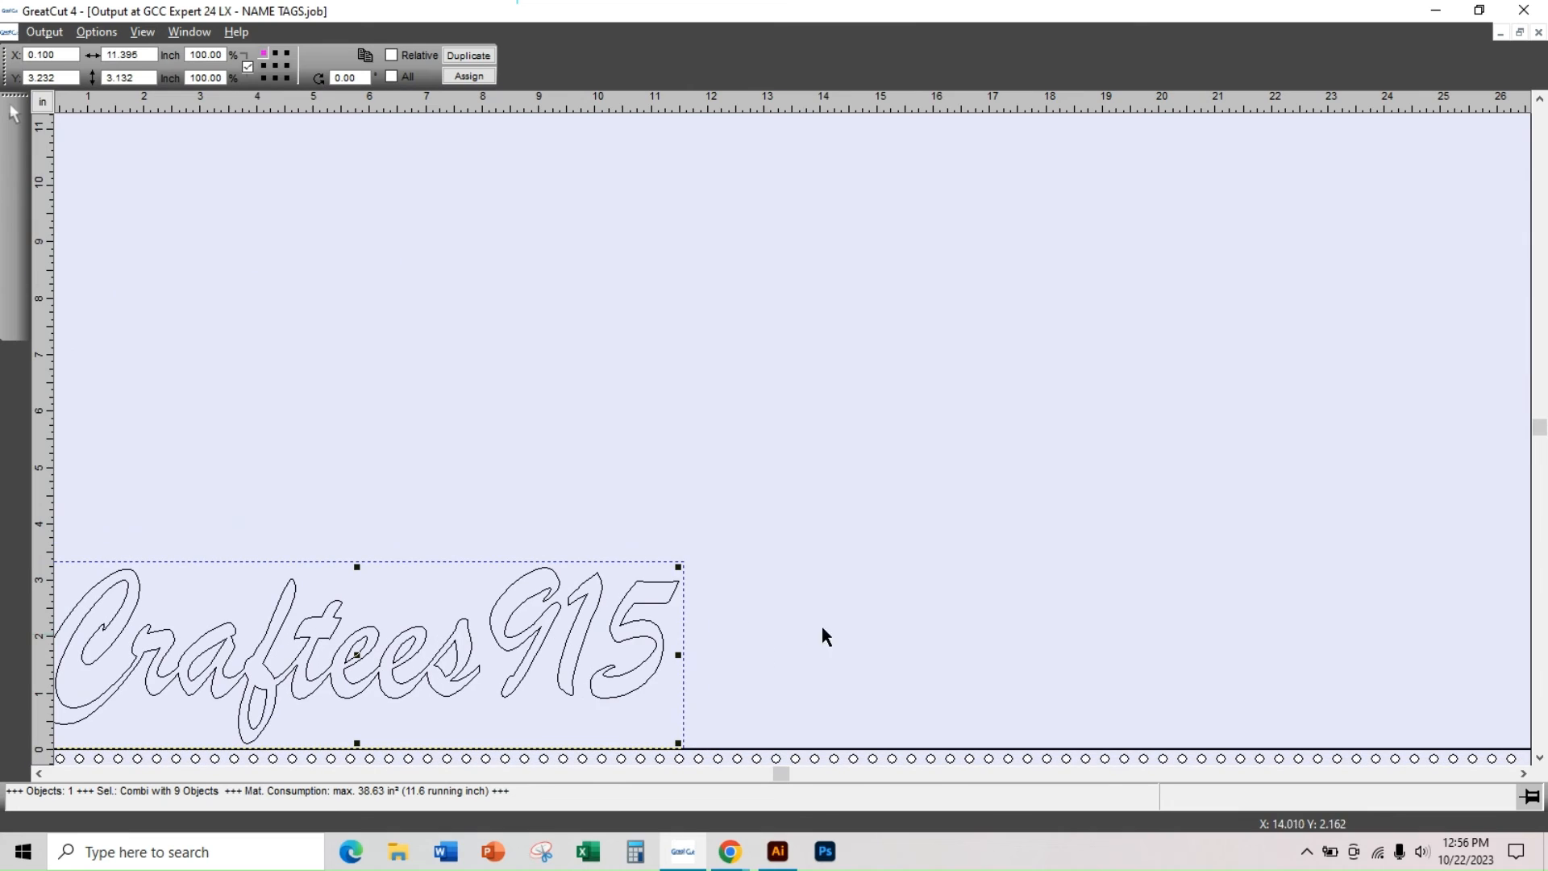
{"action": "left_click", "coordinate": [1539, 33]}
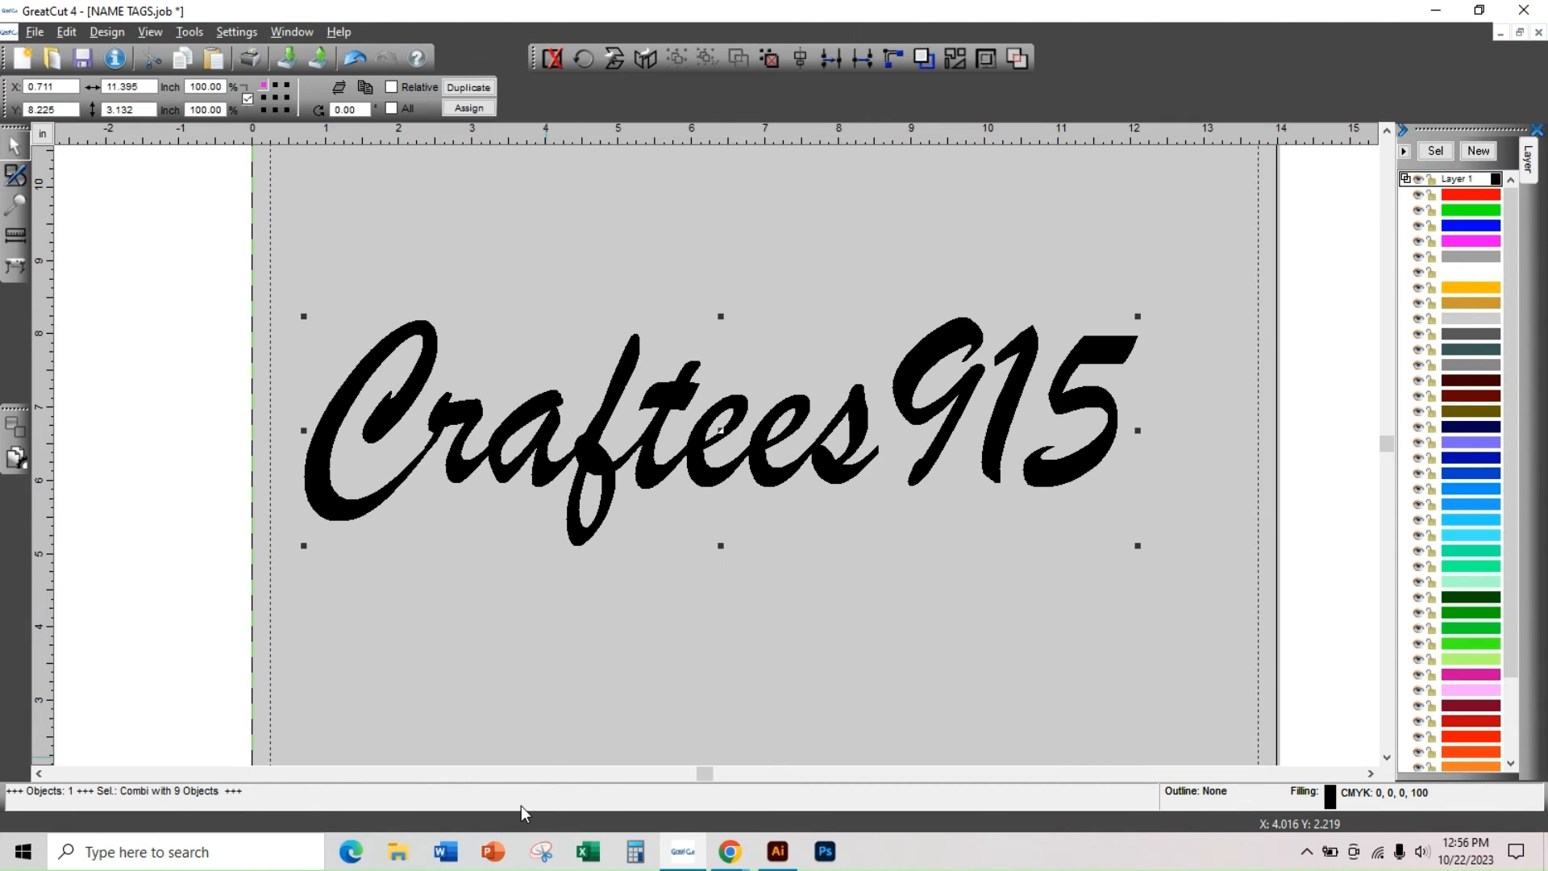